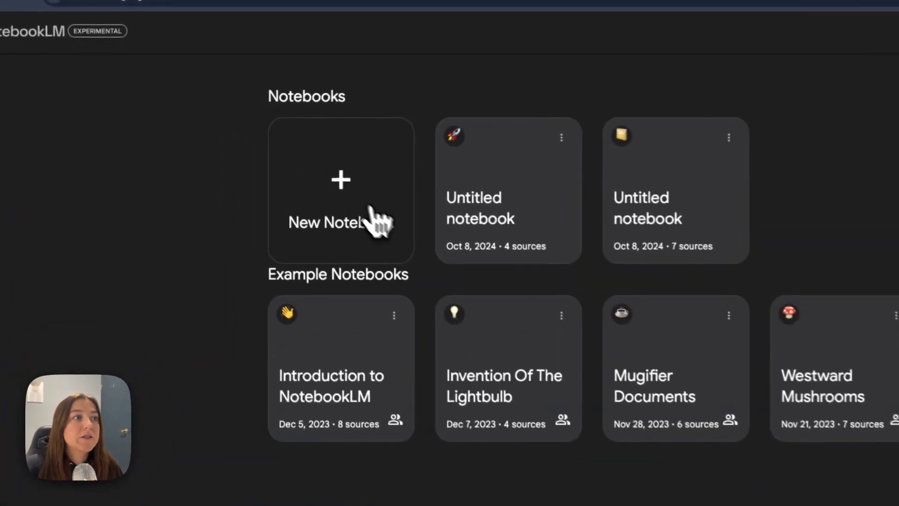
# Start a new notebook and upload the seven Marketing Lecture and Study Guide PDFs as sources
pyautogui.click(360, 222)
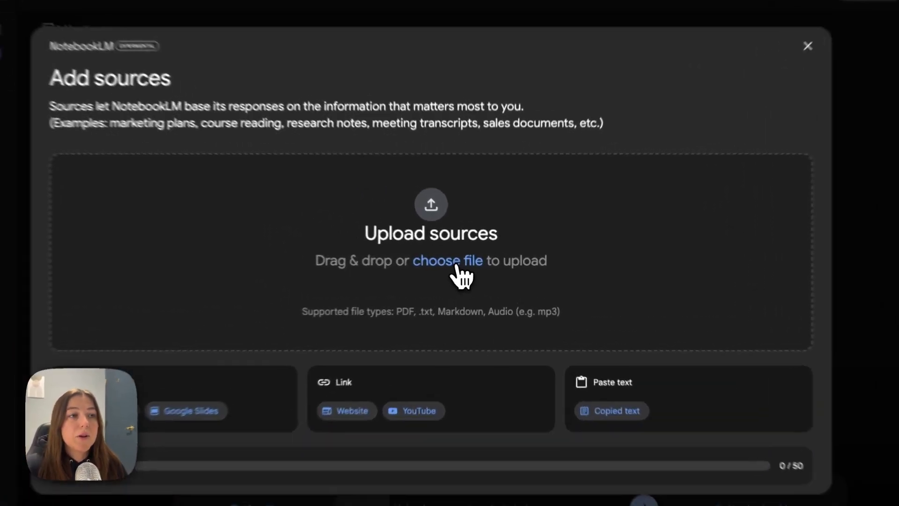
pyautogui.click(469, 265)
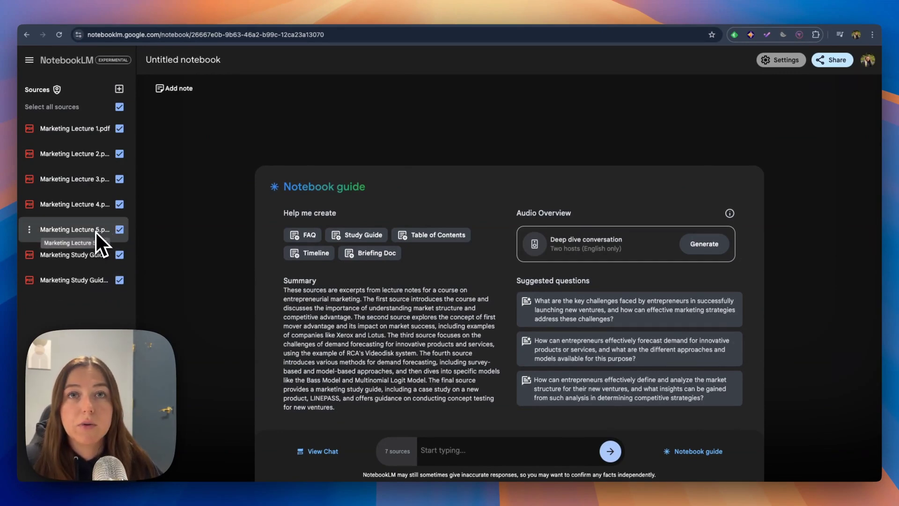
# Rename the notebook 'Entrepreneurial Marketing', review its summary, and generate a Study Guide note
pyautogui.click(222, 60)
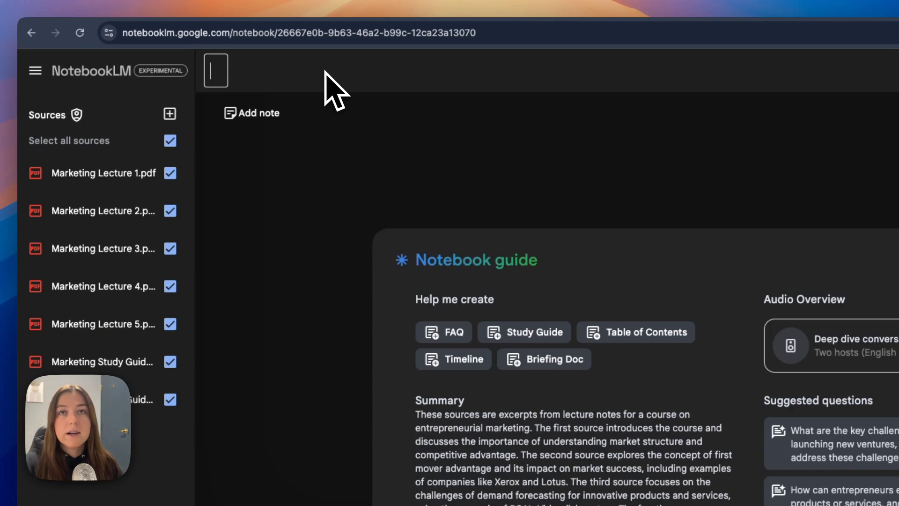
pyautogui.write('Entre')
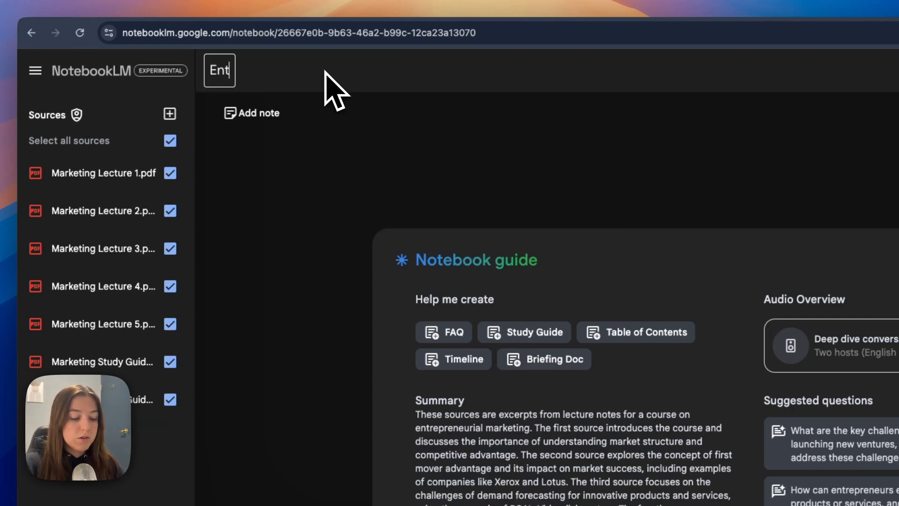
pyautogui.write('preneurial Marketing')
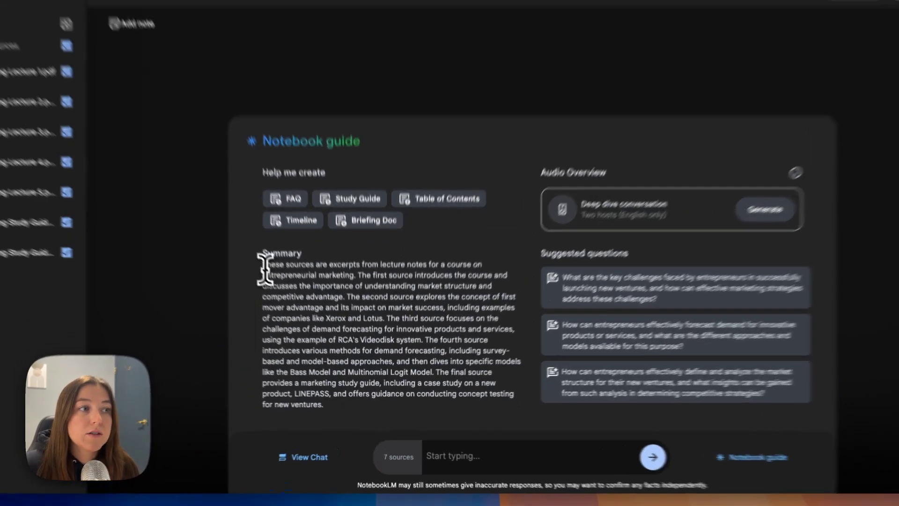
pyautogui.moveTo(283, 290); pyautogui.dragTo(349, 341)
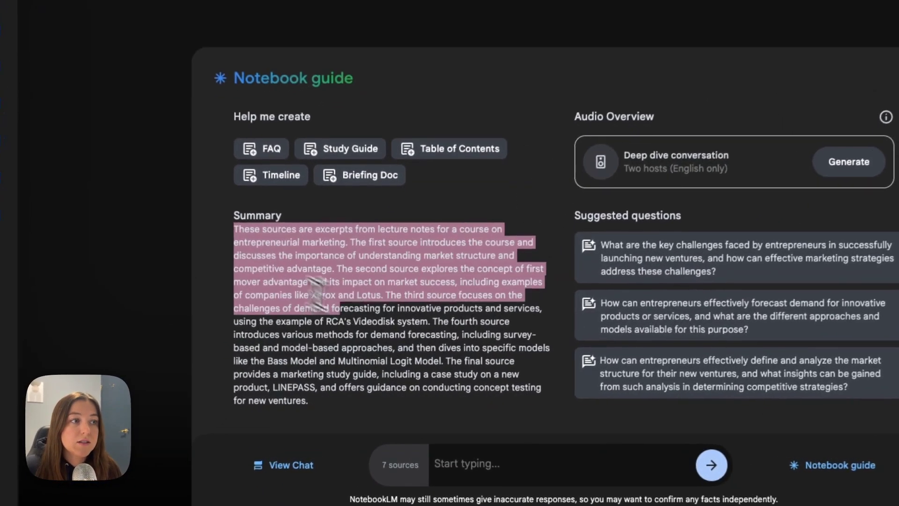
pyautogui.moveTo(328, 304); pyautogui.dragTo(475, 342)
pyautogui.click(601, 220)
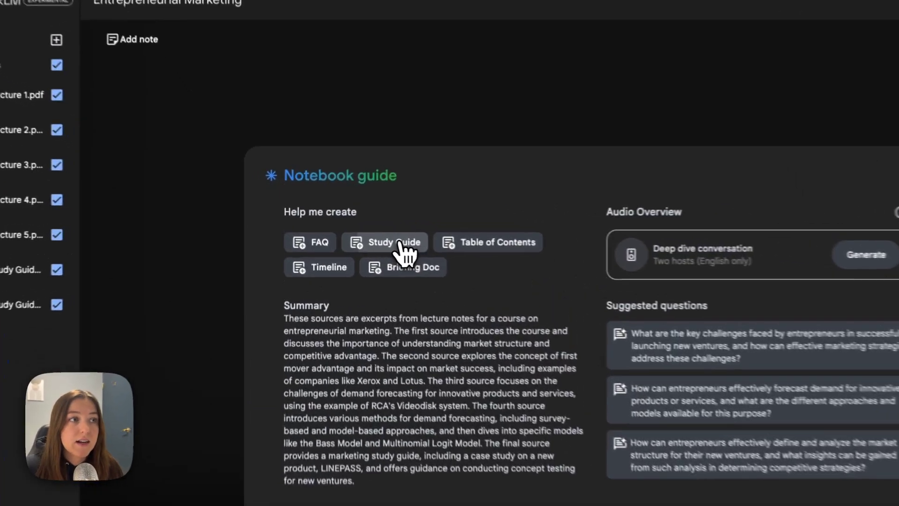
pyautogui.click(367, 236)
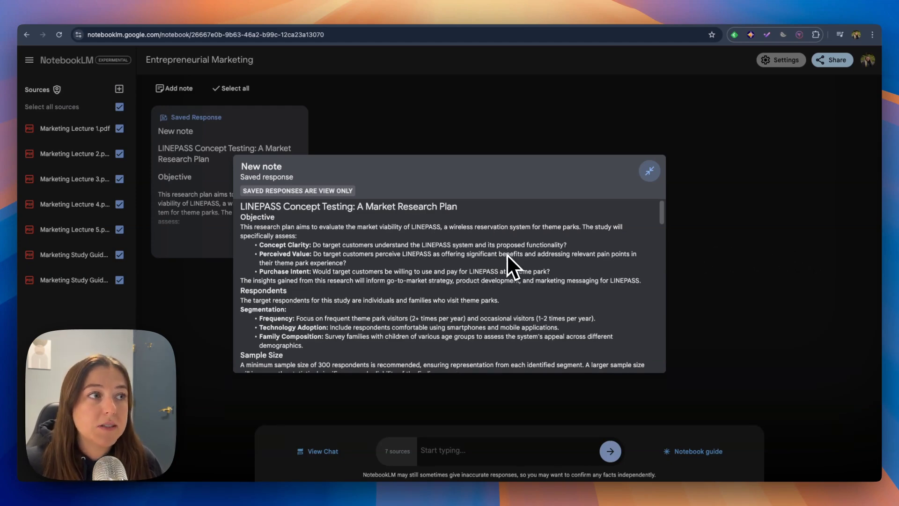
# Scroll through the LINEPASS study guide note's research plan, quiz, answer key and glossary
pyautogui.scroll(-1, 506, 254)
pyautogui.scroll(-5, 507, 254)
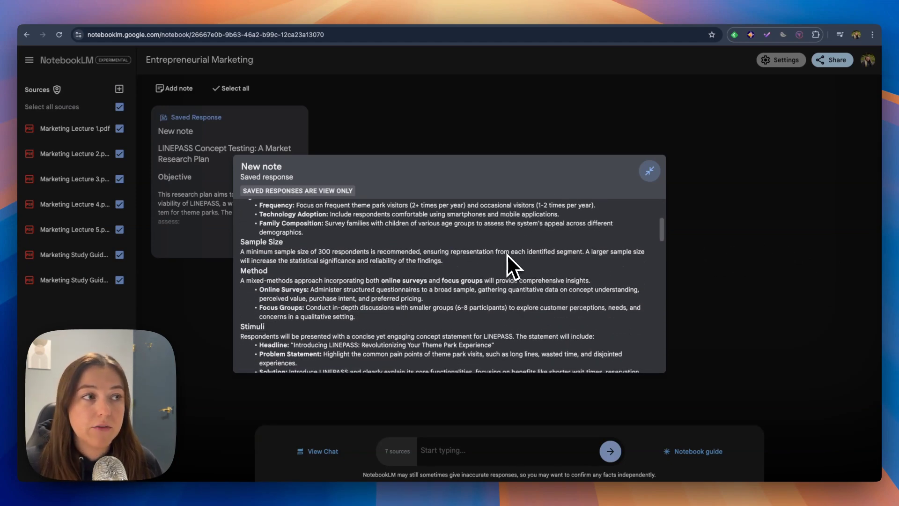
pyautogui.scroll(6, 506, 253)
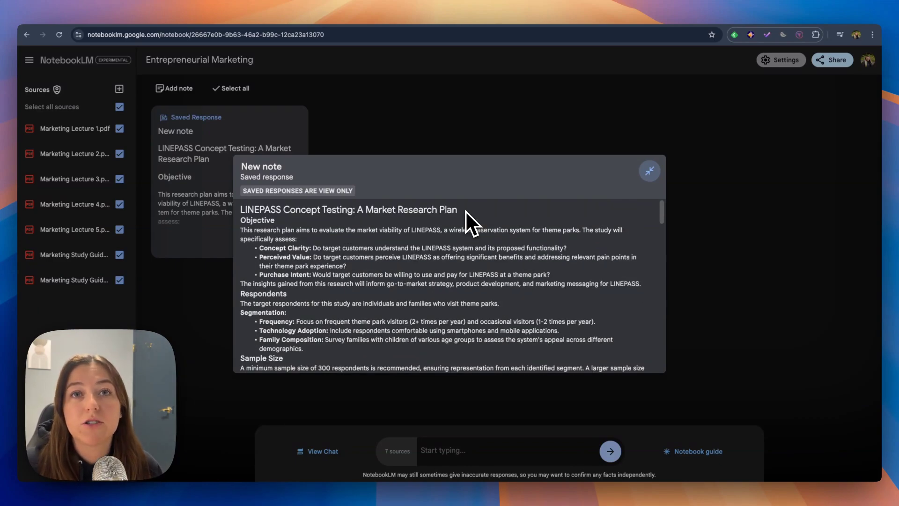
pyautogui.scroll(-8, 460, 229)
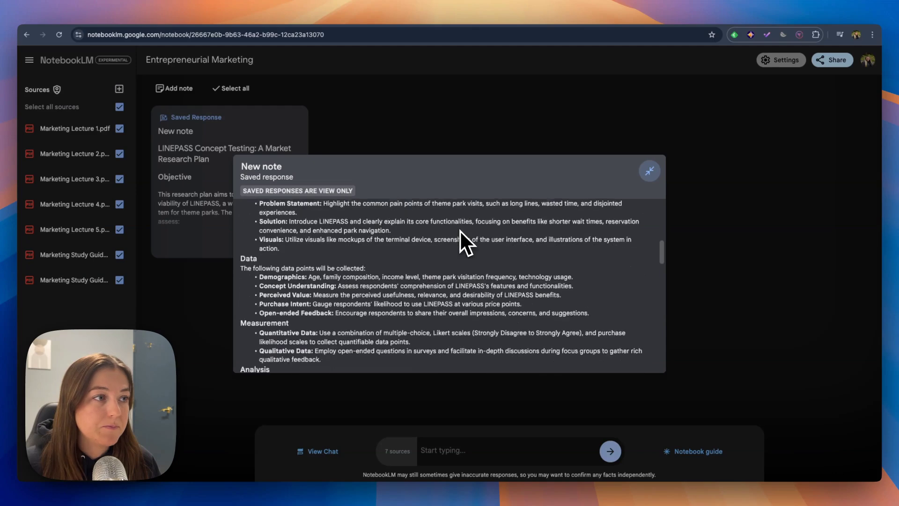
pyautogui.scroll(-6, 460, 229)
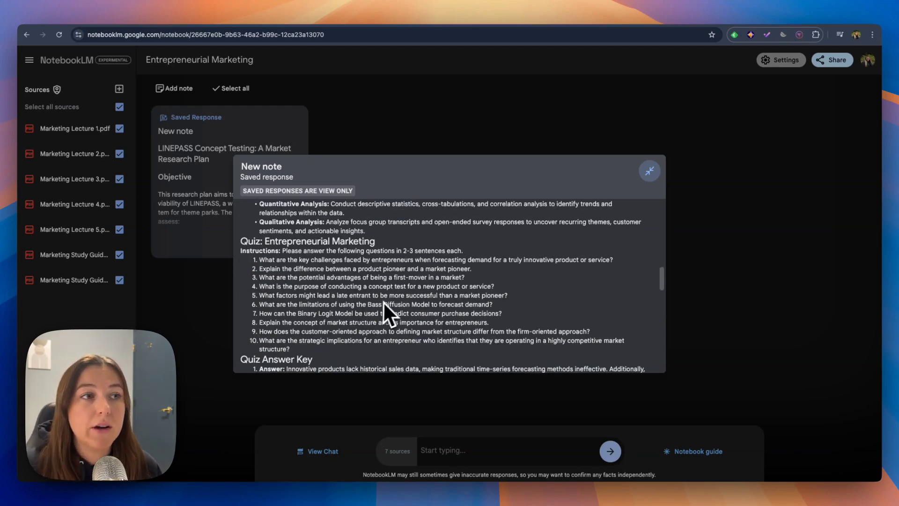
pyautogui.scroll(-4, 488, 296)
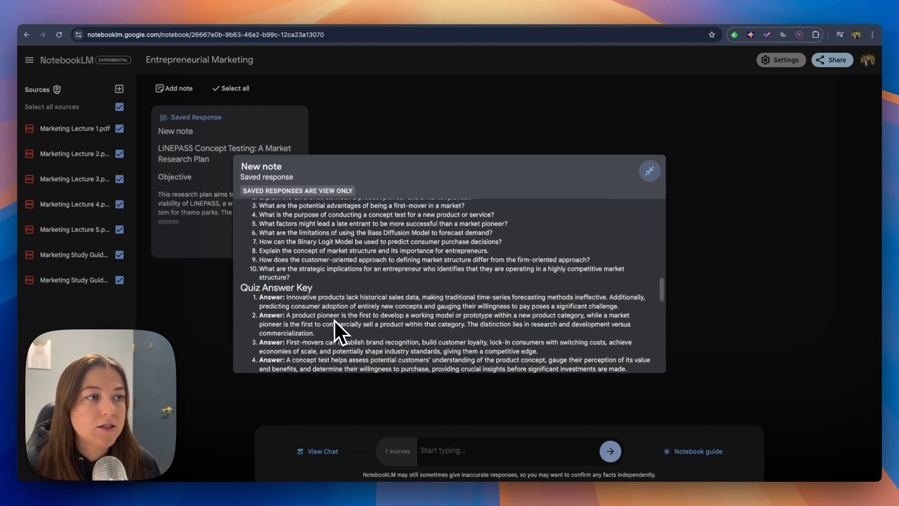
pyautogui.scroll(-8, 333, 318)
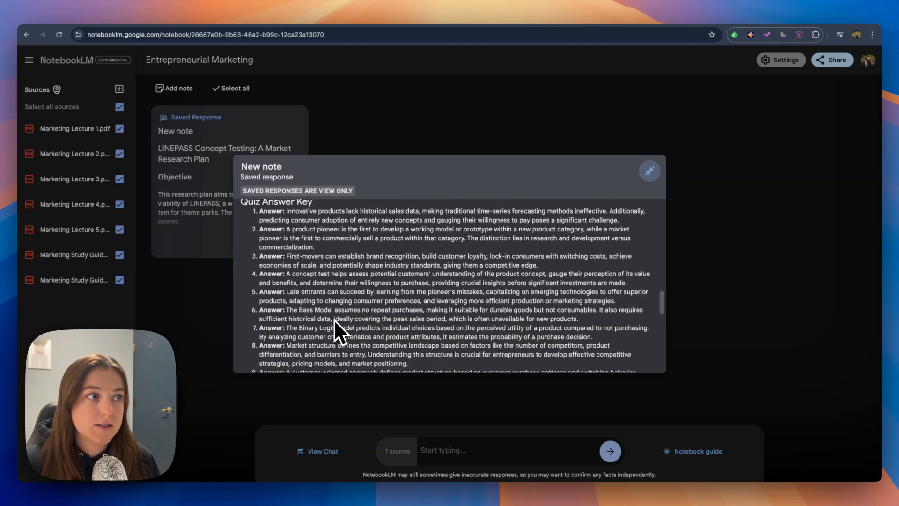
pyautogui.scroll(-5, 356, 279)
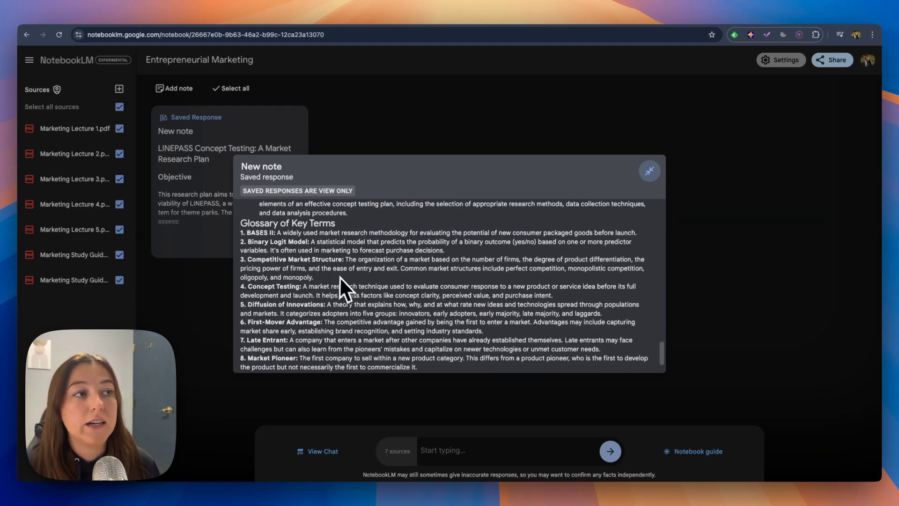
pyautogui.scroll(-2, 339, 276)
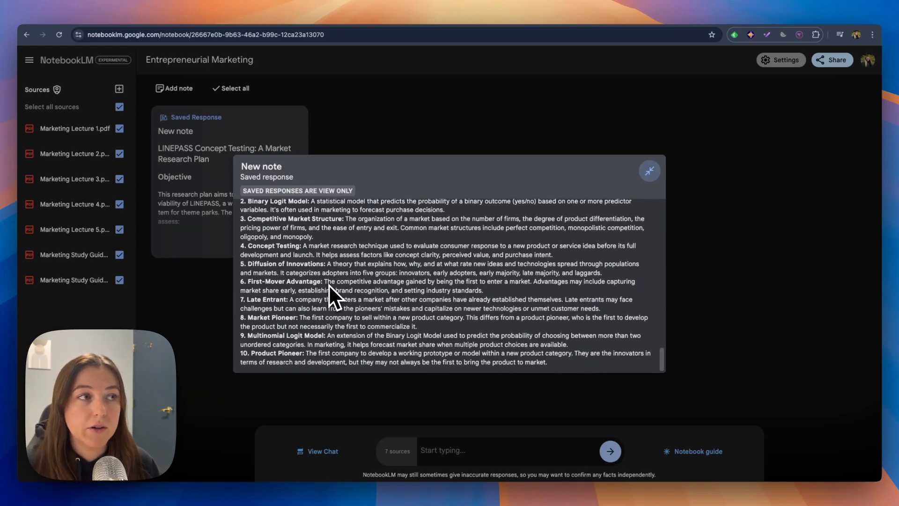
pyautogui.scroll(20, 329, 285)
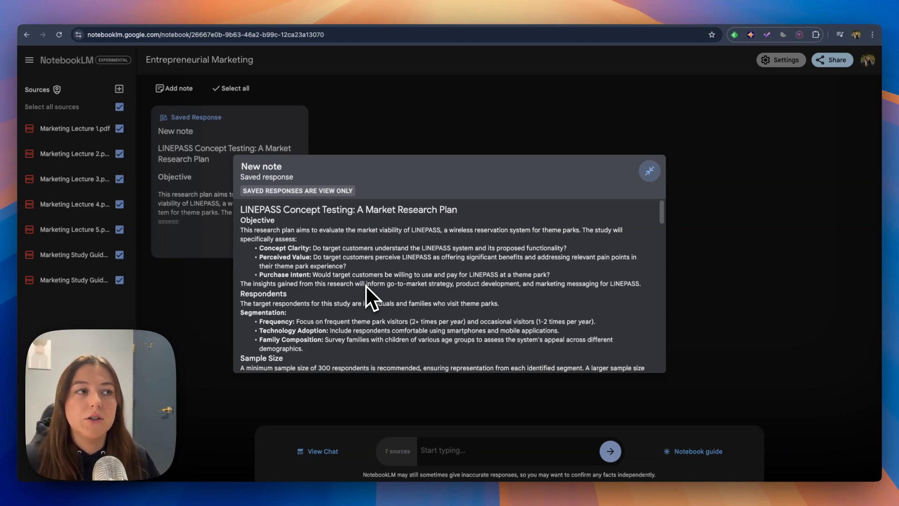
pyautogui.scroll(-10, 358, 288)
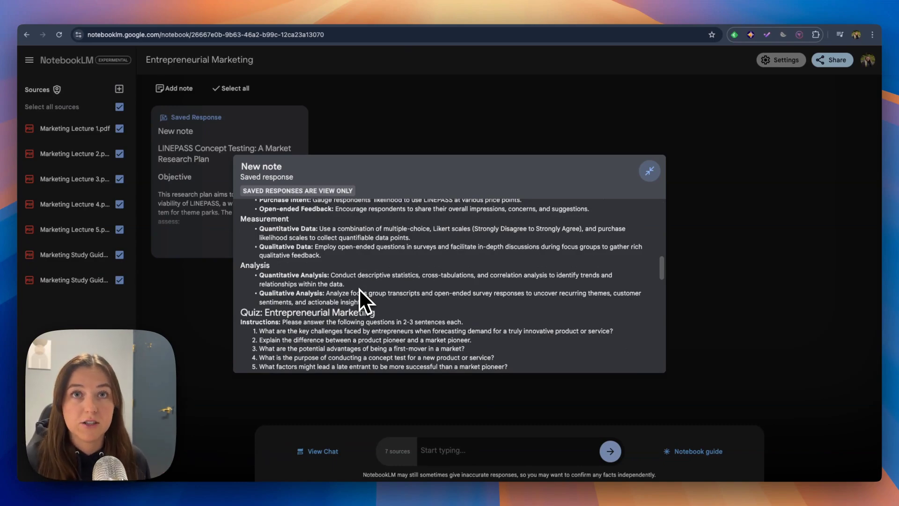
pyautogui.scroll(10, 359, 288)
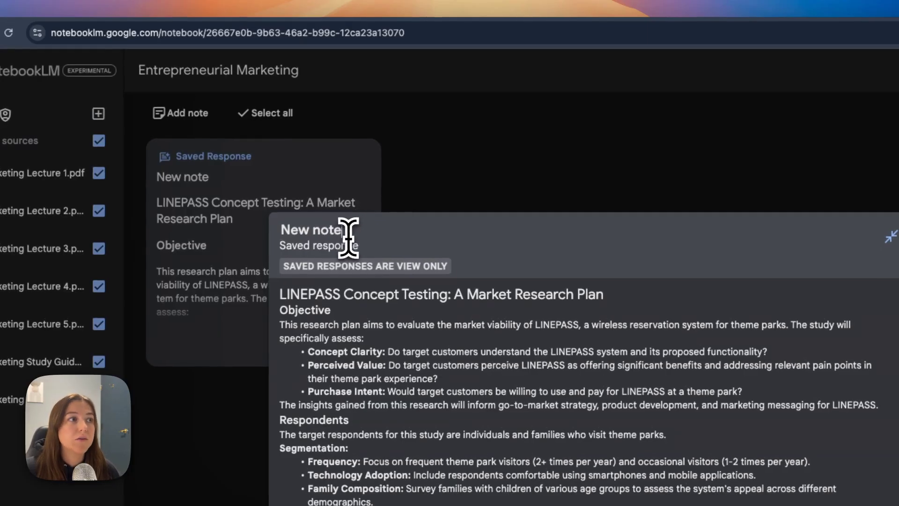
# Retitle the saved note 'Marketing Exam 1' and close it
pyautogui.moveTo(348, 237); pyautogui.dragTo(241, 234)
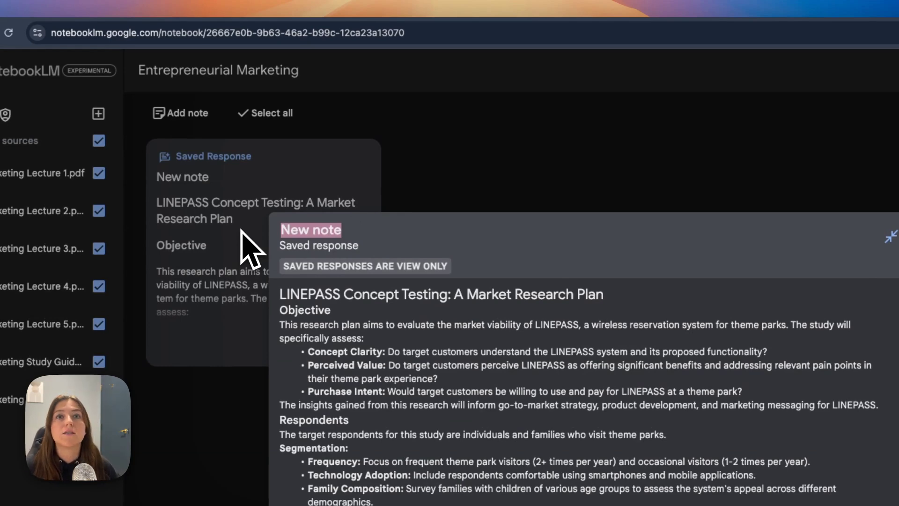
pyautogui.press('BackSpace')
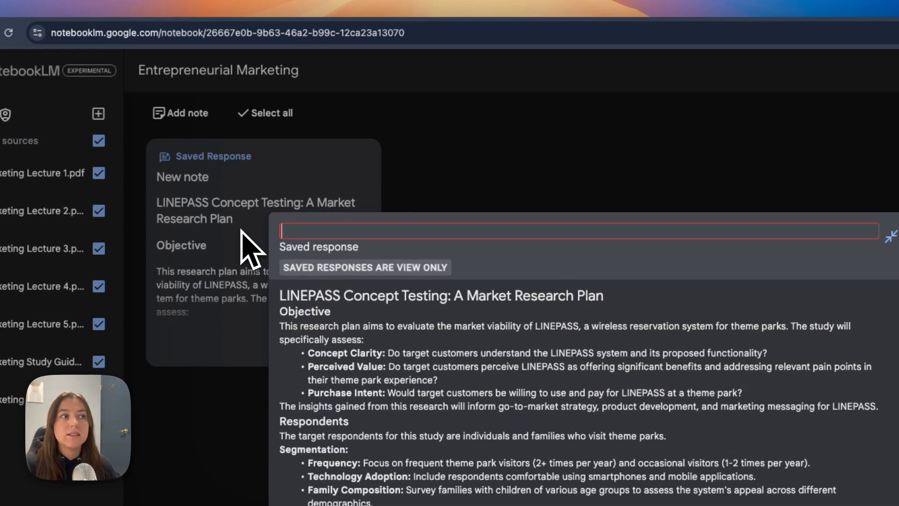
pyautogui.write('Marketin')
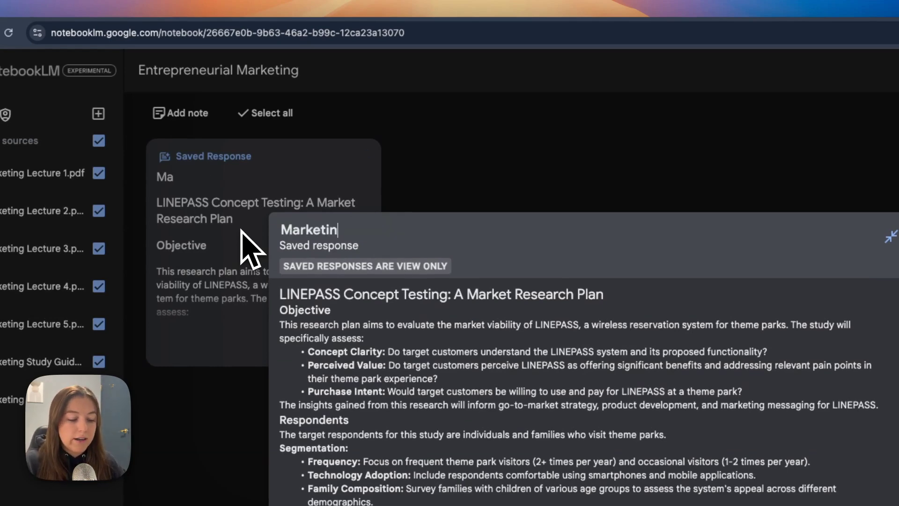
pyautogui.write('g Exam 1')
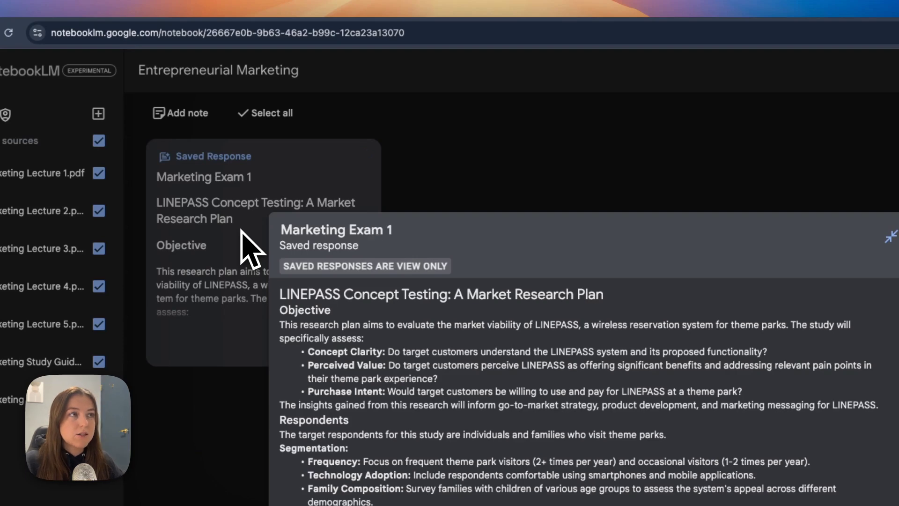
pyautogui.click(420, 165)
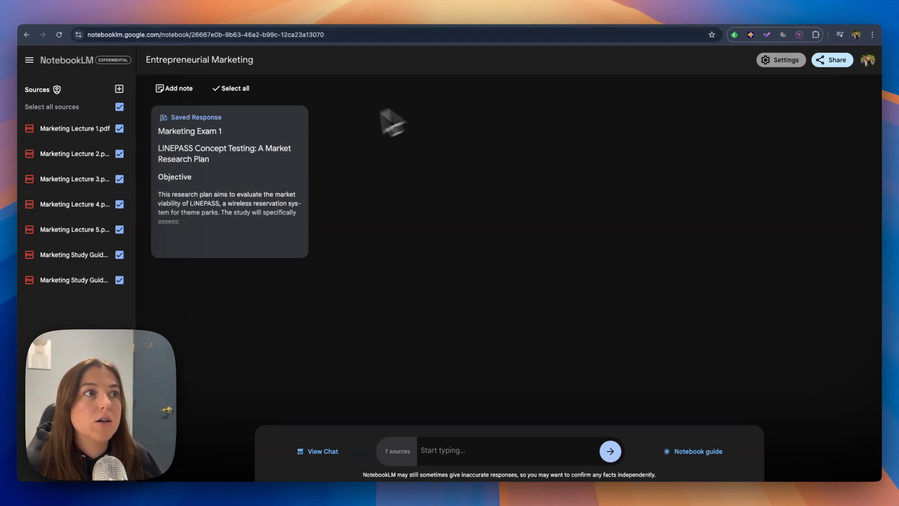
# With Marketing Exam 1 selected, ask what market structure is in marketing and save the answer
pyautogui.moveTo(295, 124)
pyautogui.click(266, 97)
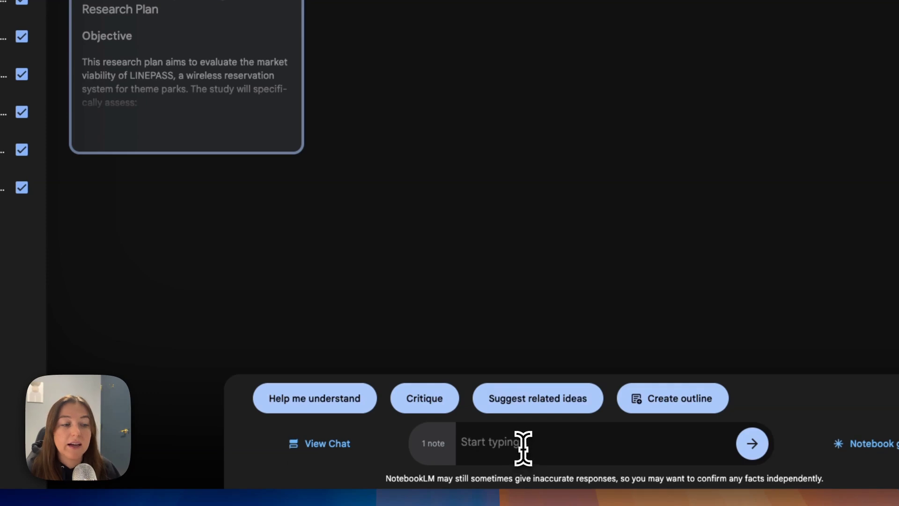
pyautogui.click(455, 454)
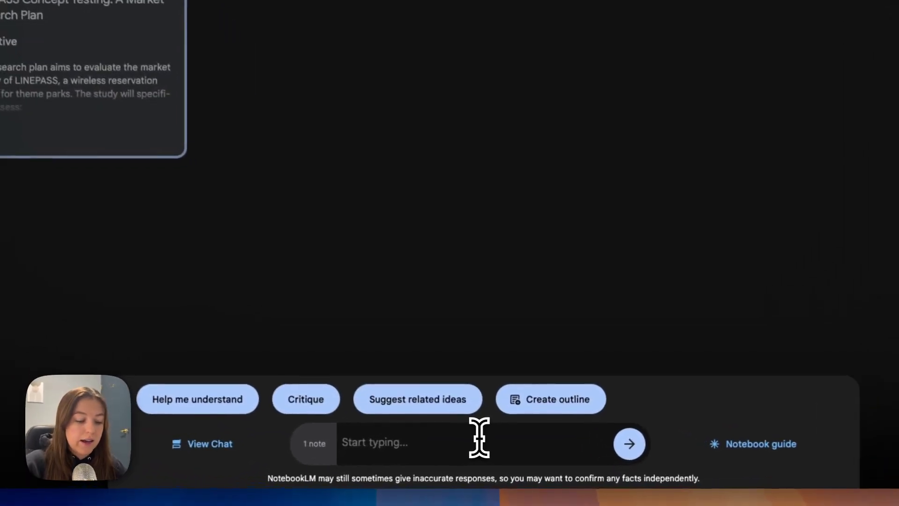
pyautogui.write('What ')
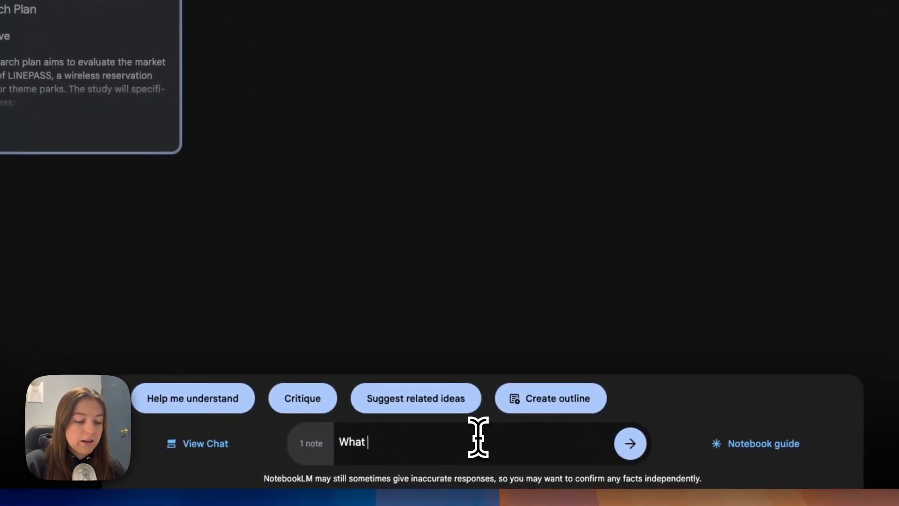
pyautogui.write('is the market s')
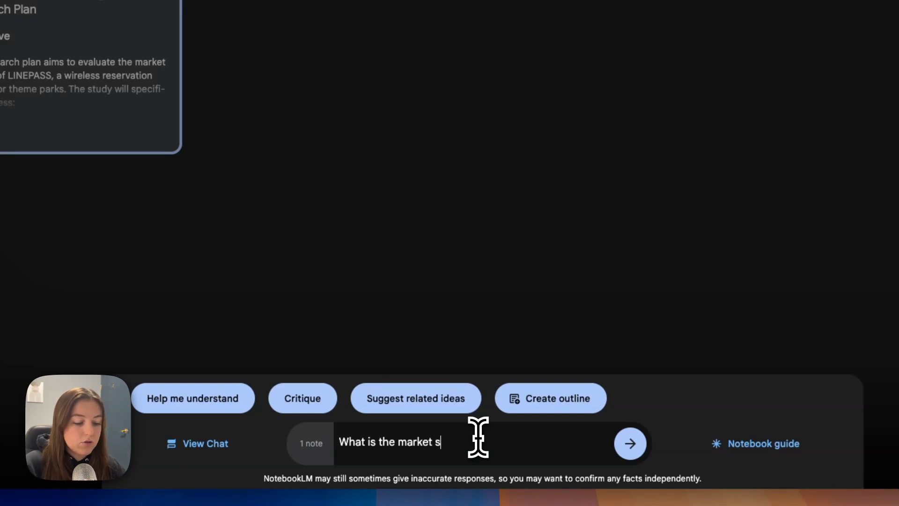
pyautogui.write('tructure in the cont')
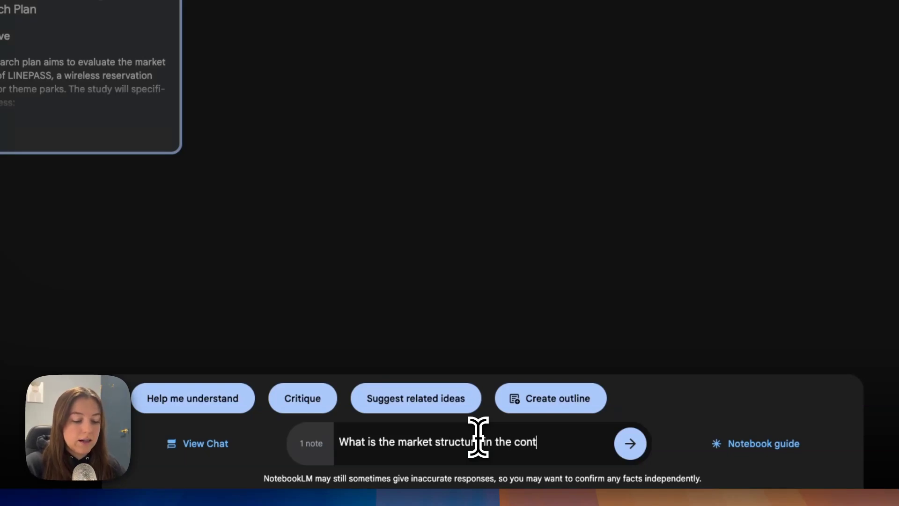
pyautogui.write('ext of ma')
pyautogui.write('rketing?')
pyautogui.press('Return')
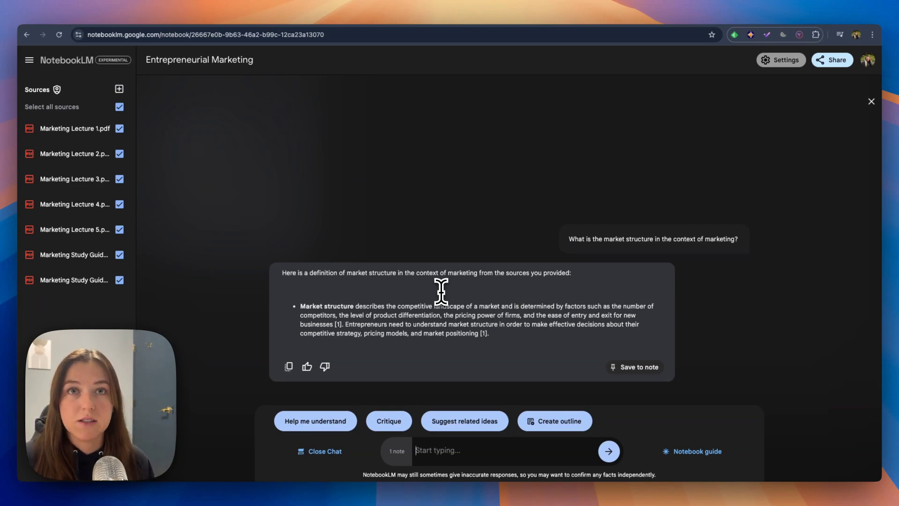
pyautogui.click(638, 367)
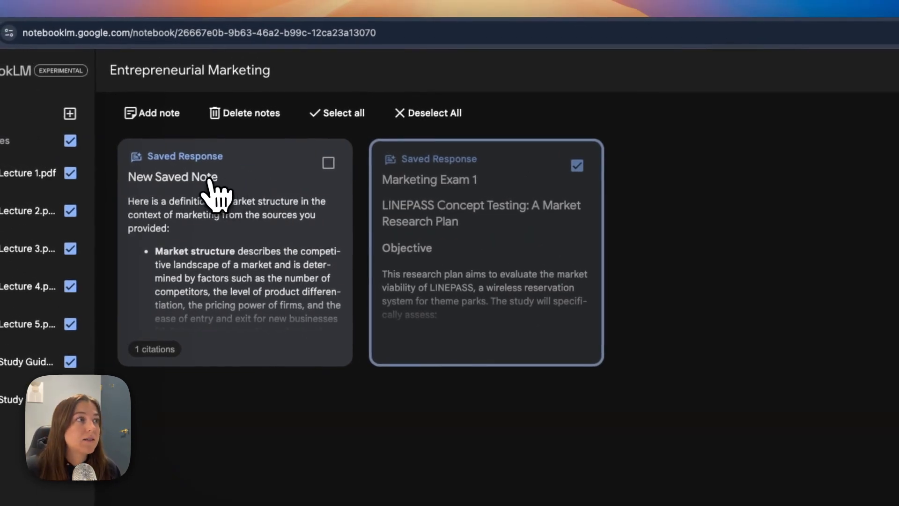
# Retitle the new saved note 'What is the market structure in the context of'
pyautogui.click(220, 187)
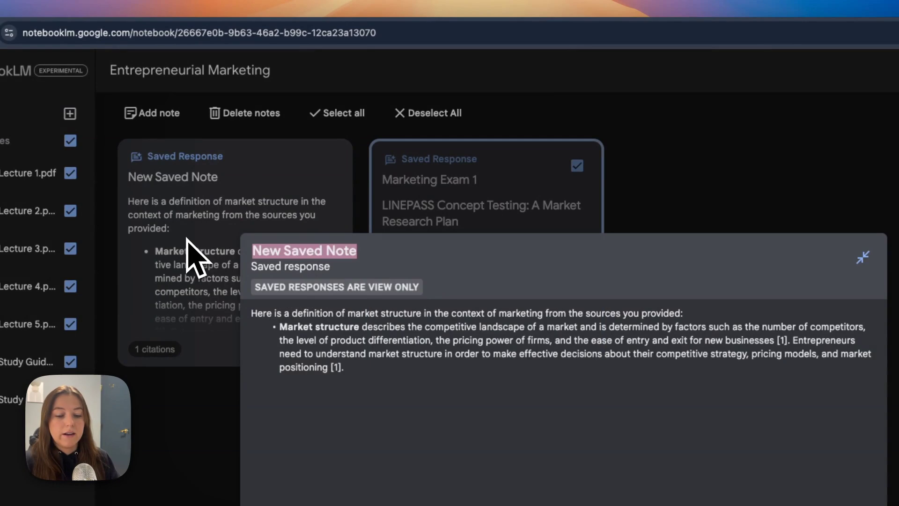
pyautogui.press('BackSpace')
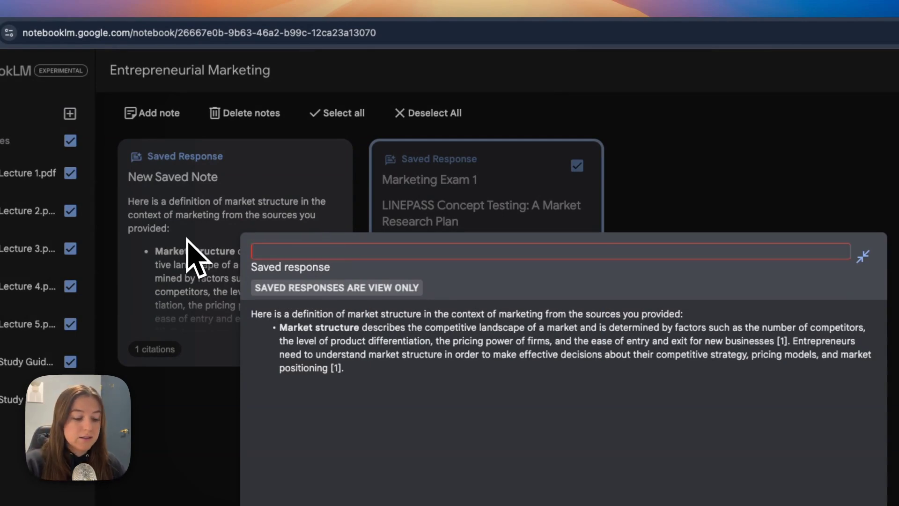
pyautogui.write('What is the mare')
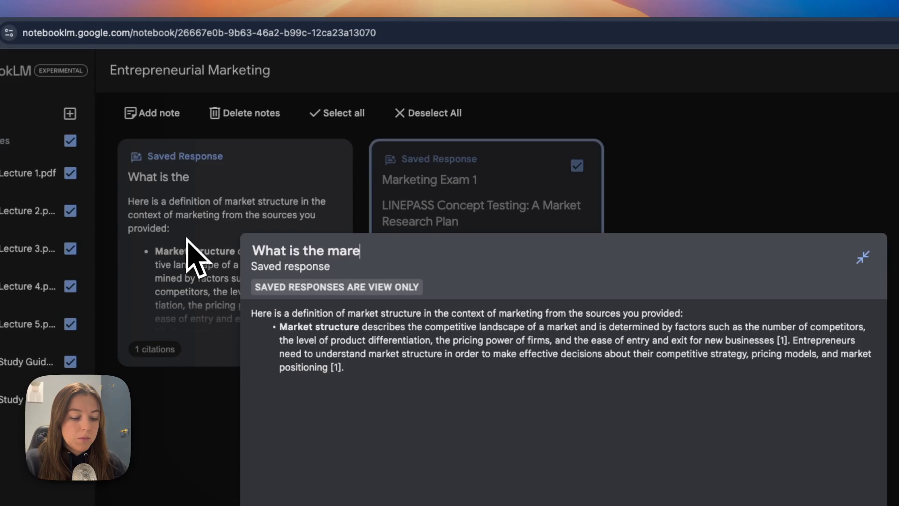
pyautogui.press('BackSpace')
pyautogui.write('ket structure ')
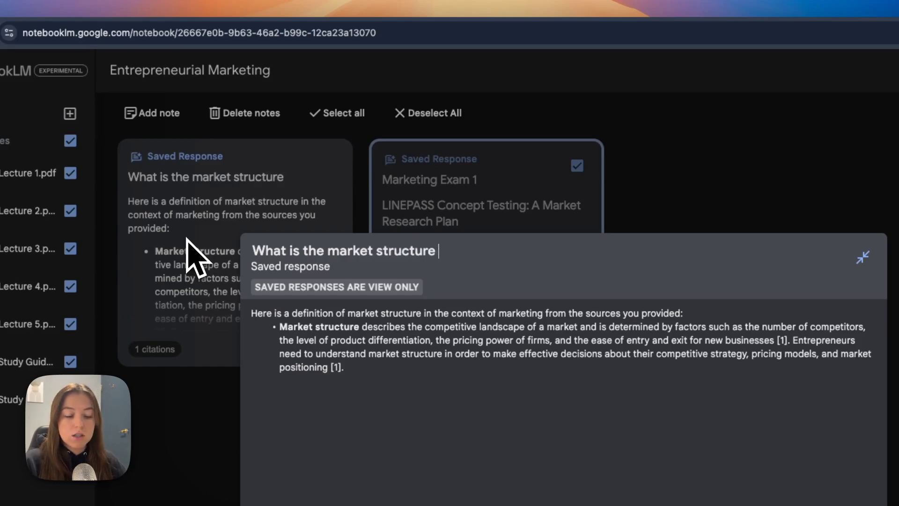
pyautogui.write('in the context of')
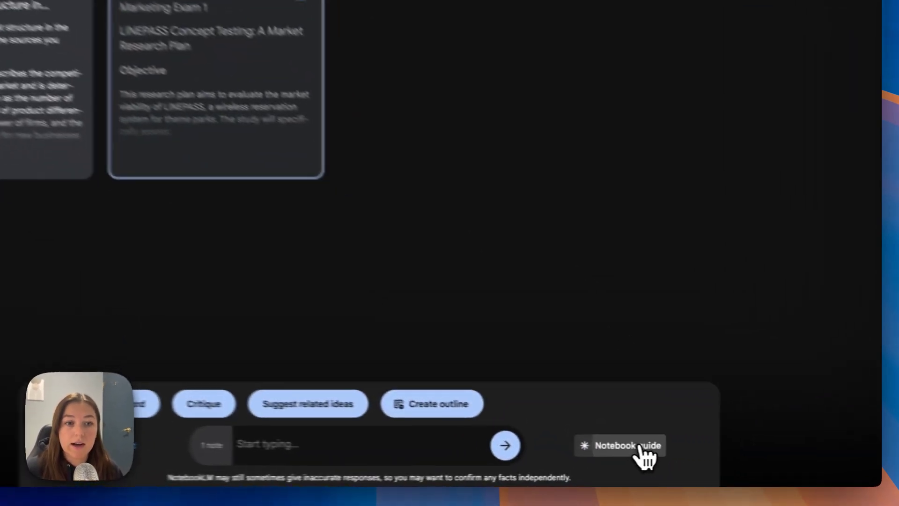
# Generate the notebook's Audio Overview and glance at its playback options without changing them
pyautogui.click(694, 451)
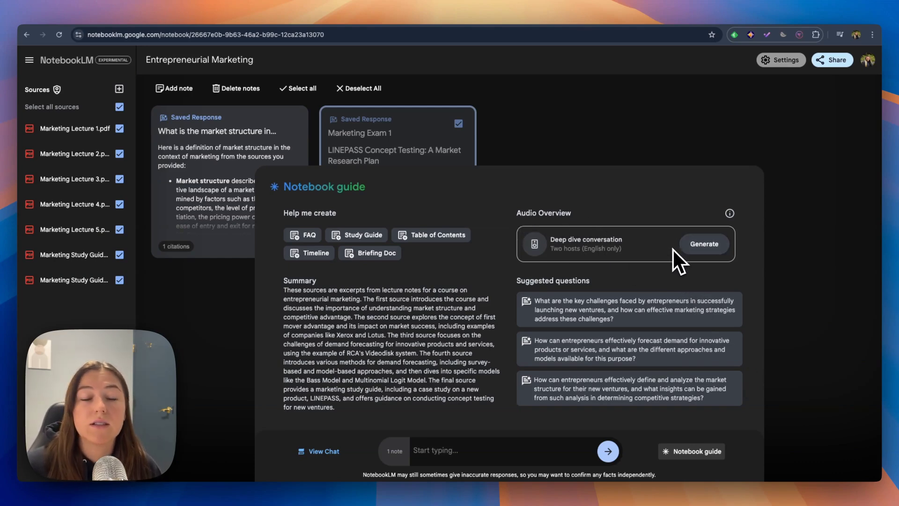
pyautogui.click(702, 244)
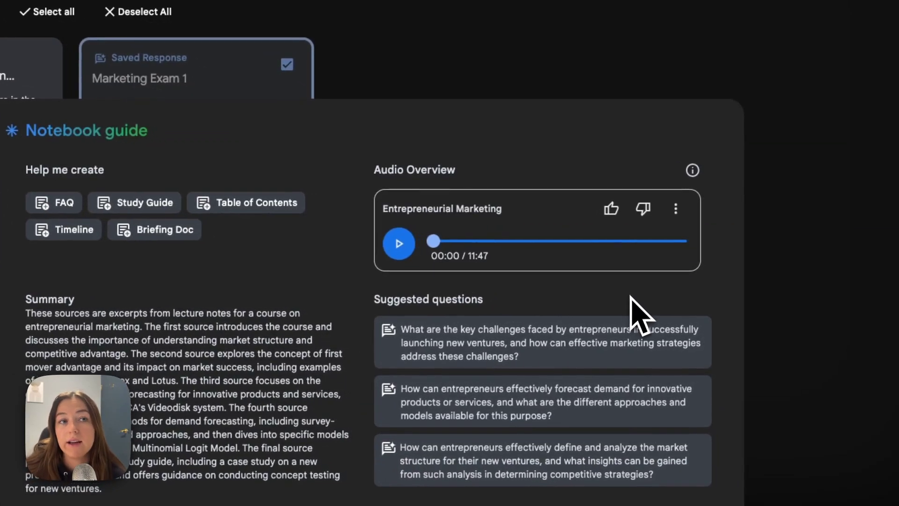
pyautogui.click(683, 221)
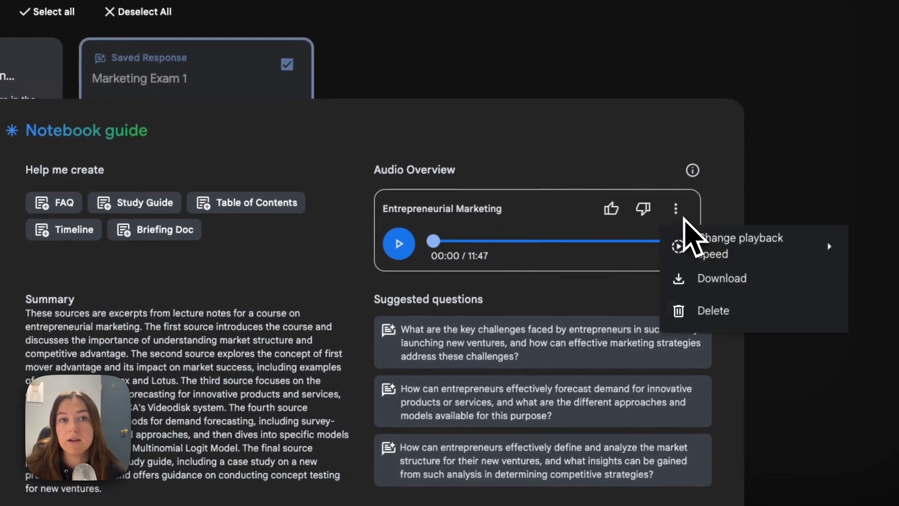
pyautogui.moveTo(733, 249)
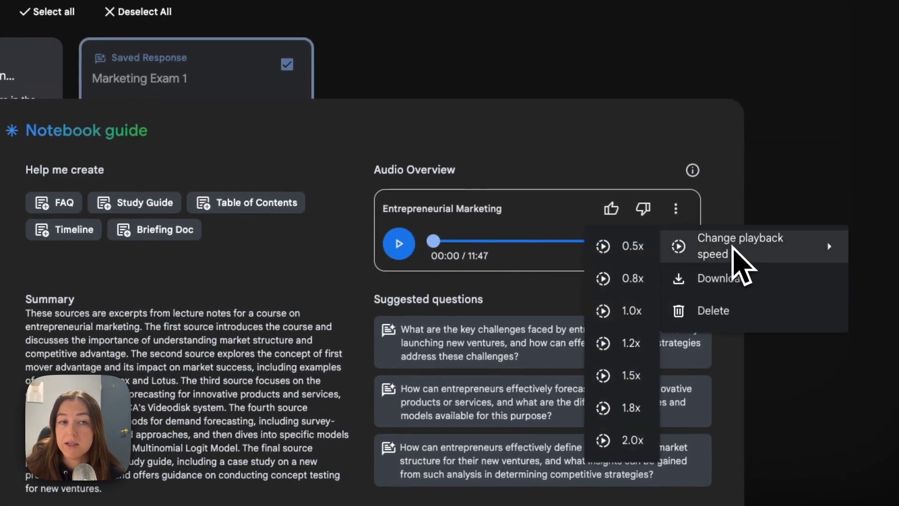
pyautogui.press('Escape')
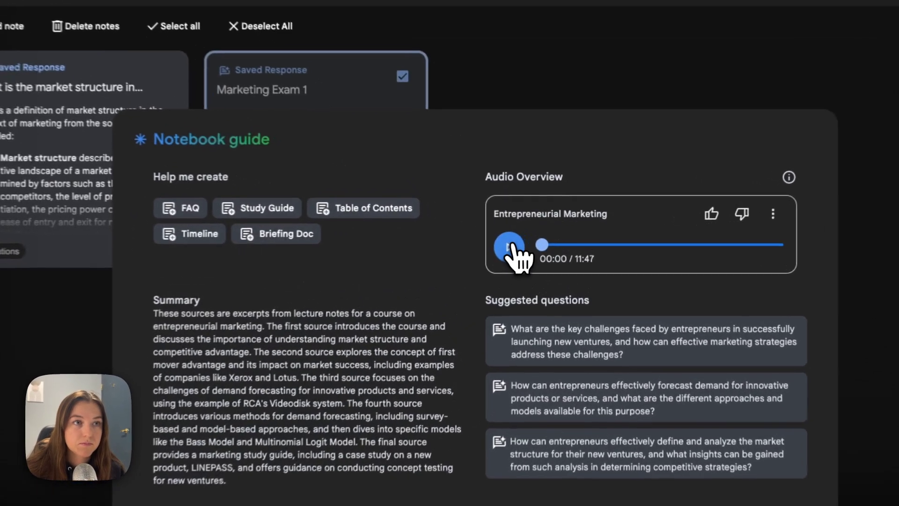
# Play the Entrepreneurial Marketing audio overview for about a minute, then pause it
pyautogui.click(511, 246)
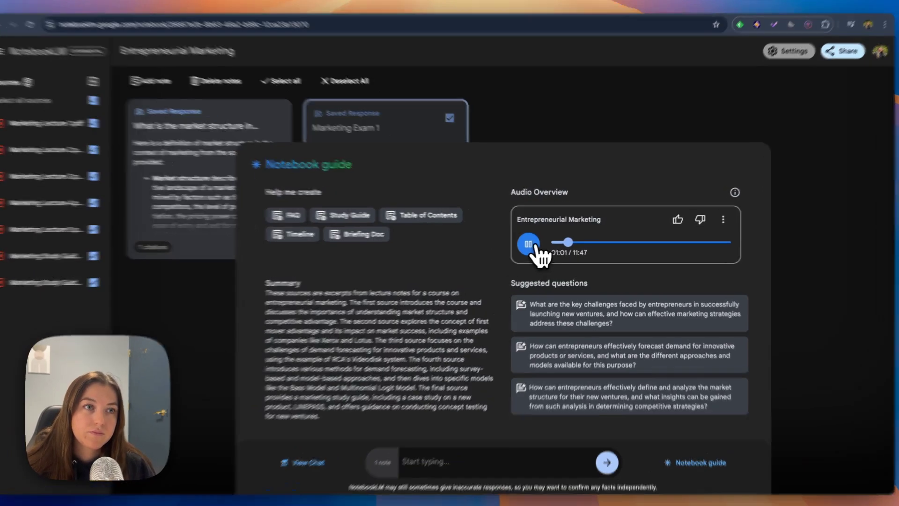
pyautogui.click(536, 244)
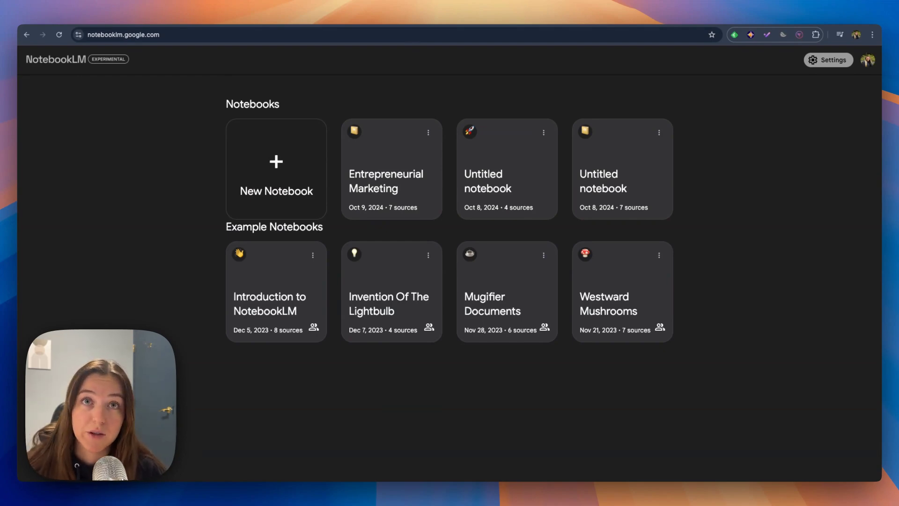
# Create a new notebook and add the first YouTube video as a source from its pasted link
pyautogui.click(299, 177)
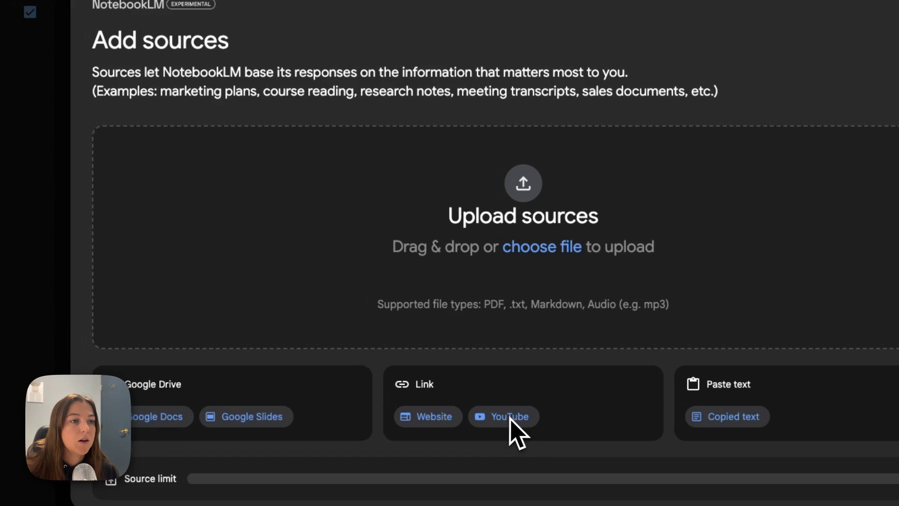
pyautogui.click(519, 421)
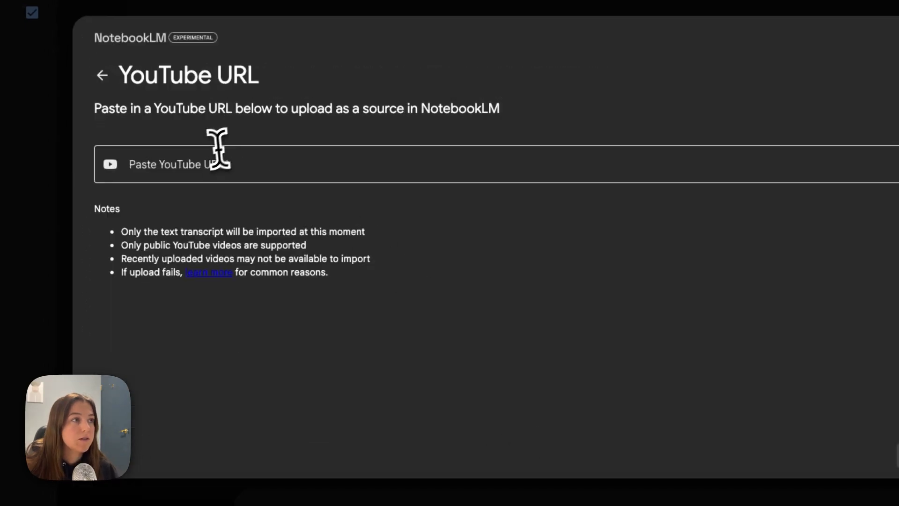
pyautogui.click(212, 161)
pyautogui.rightClick(210, 171)
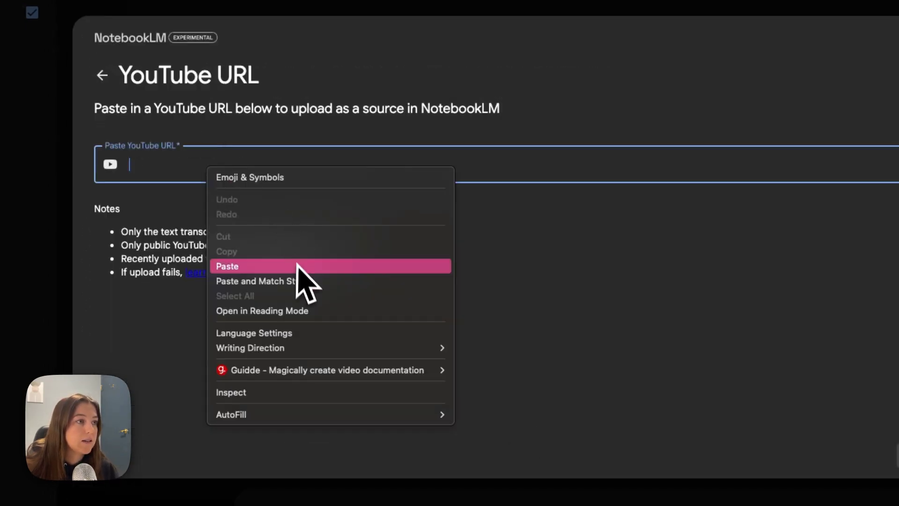
pyautogui.click(301, 281)
pyautogui.click(716, 414)
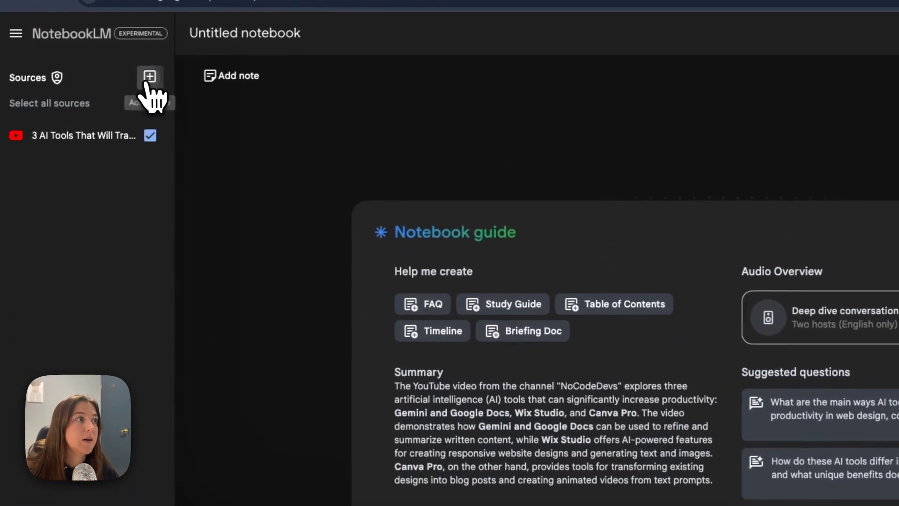
# Add a second YouTube video as a source by pasting its link
pyautogui.click(146, 78)
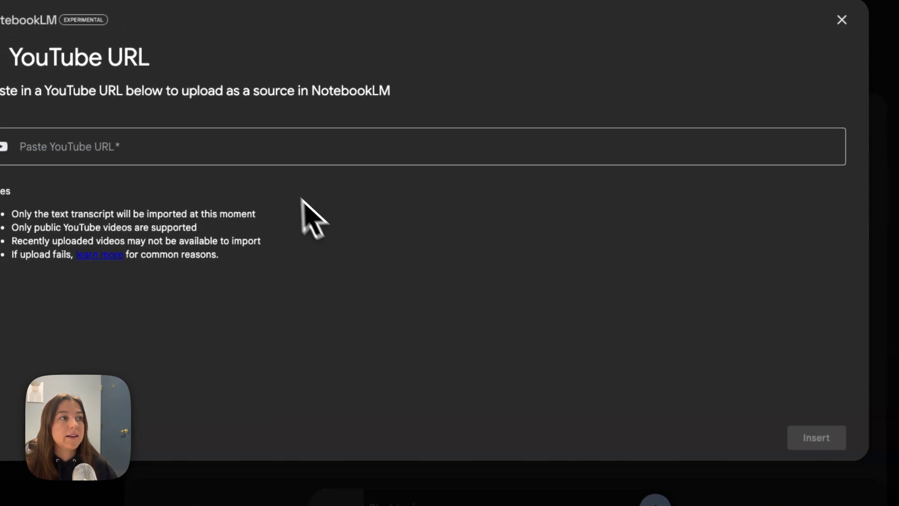
pyautogui.click(260, 159)
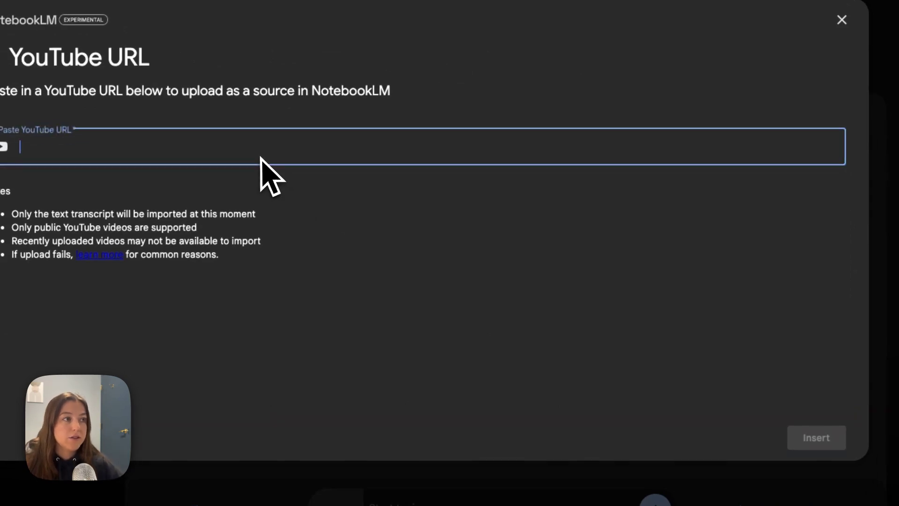
pyautogui.write('https://youtu.be/7-LTdVa1peY?si=uf7okOaCDU04-qSF')
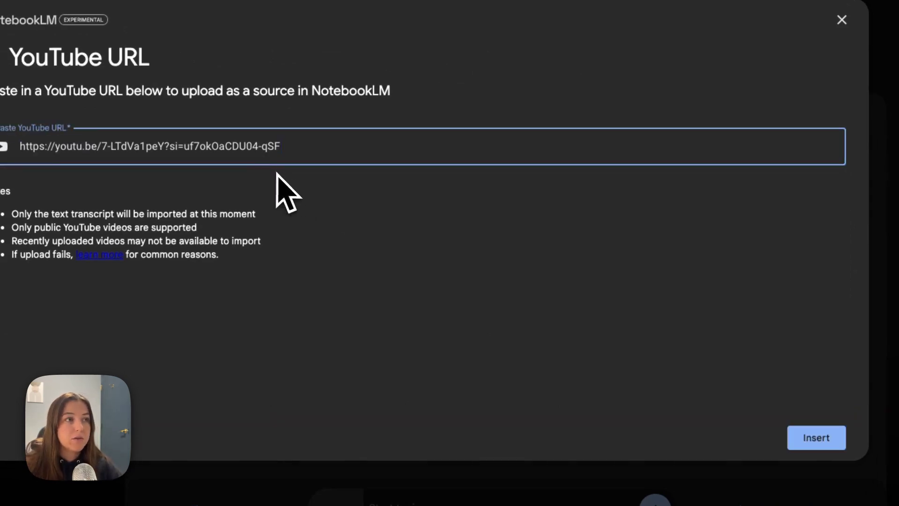
pyautogui.click(681, 383)
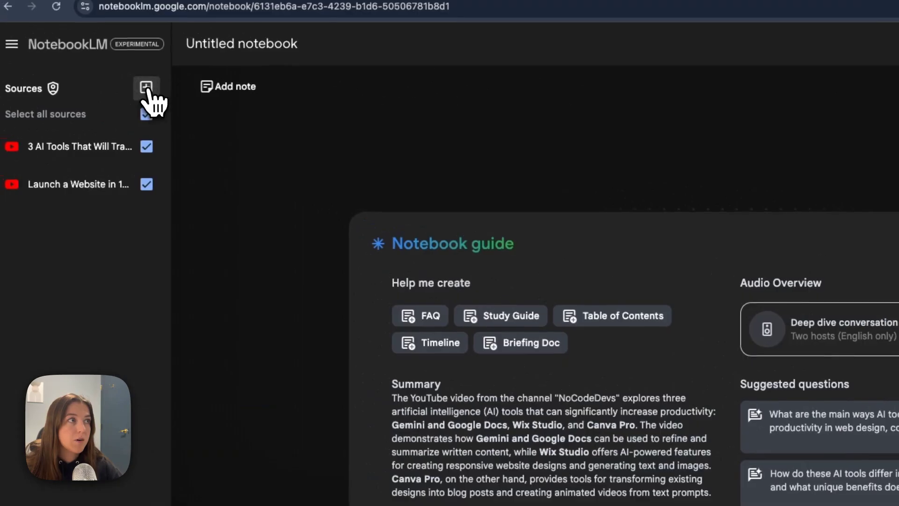
# Add the SaaS startup web article as a website source, then tick the first source
pyautogui.click(145, 91)
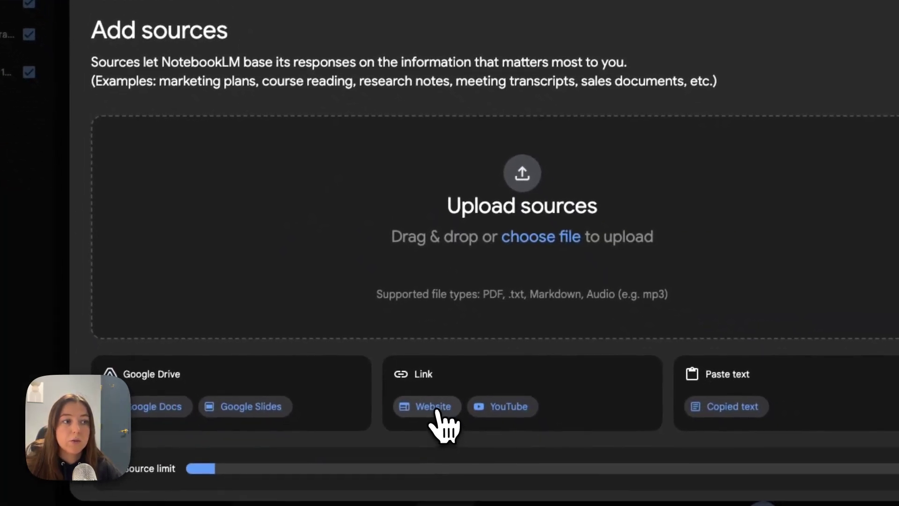
pyautogui.click(433, 410)
pyautogui.rightClick(229, 166)
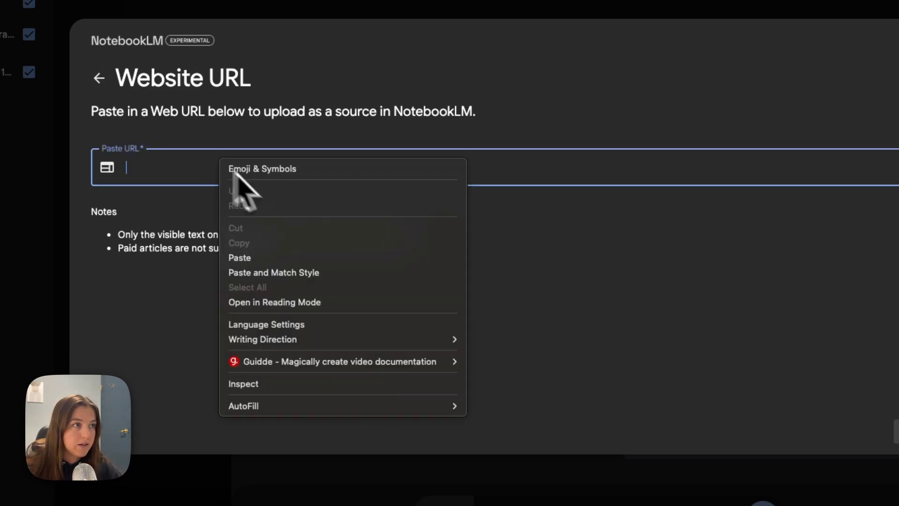
pyautogui.click(320, 261)
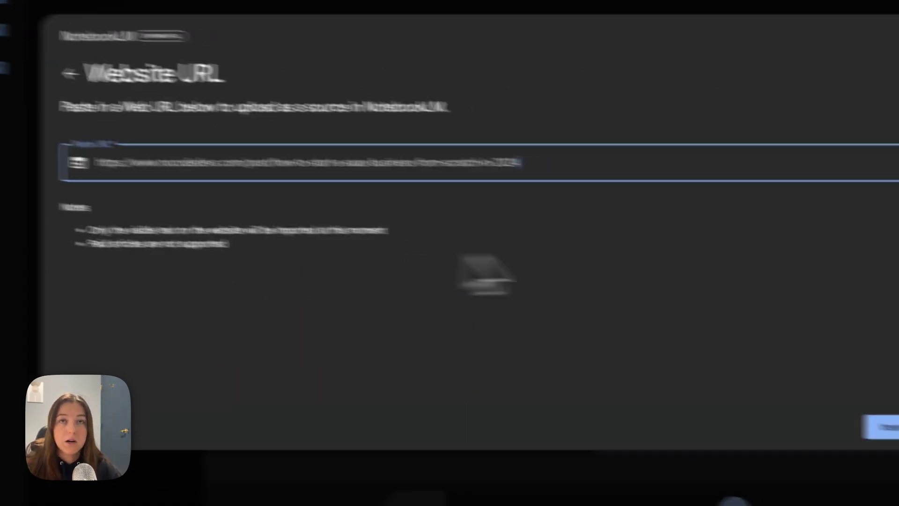
pyautogui.click(679, 392)
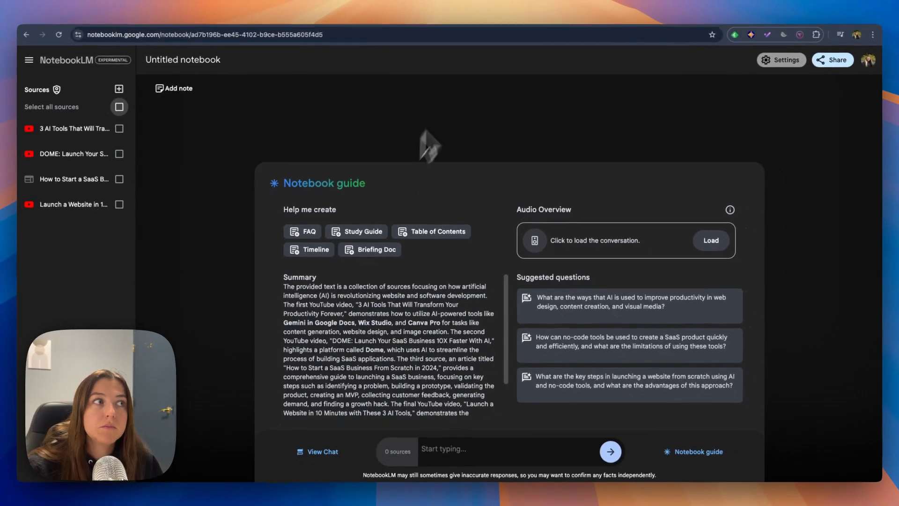
pyautogui.click(120, 128)
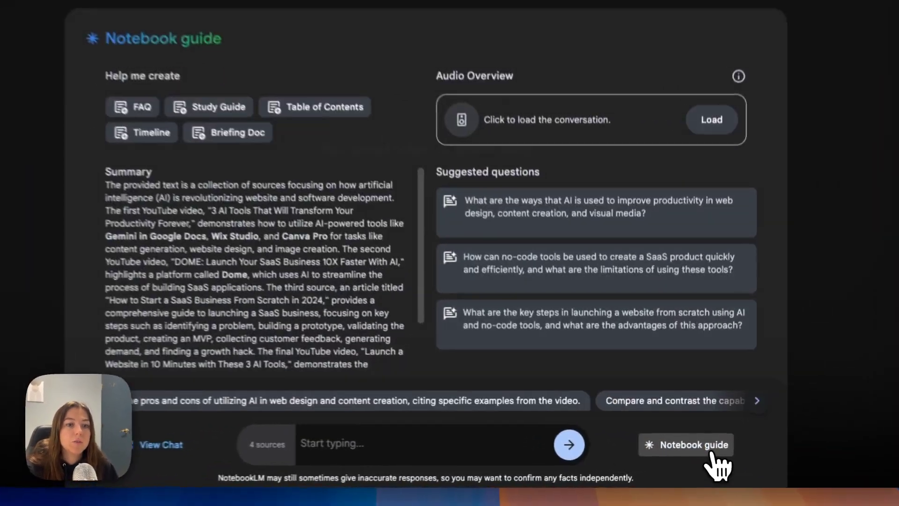
# Create an FAQ note from the sources and retitle the Untitled notebook 'My startup research'
pyautogui.click(714, 461)
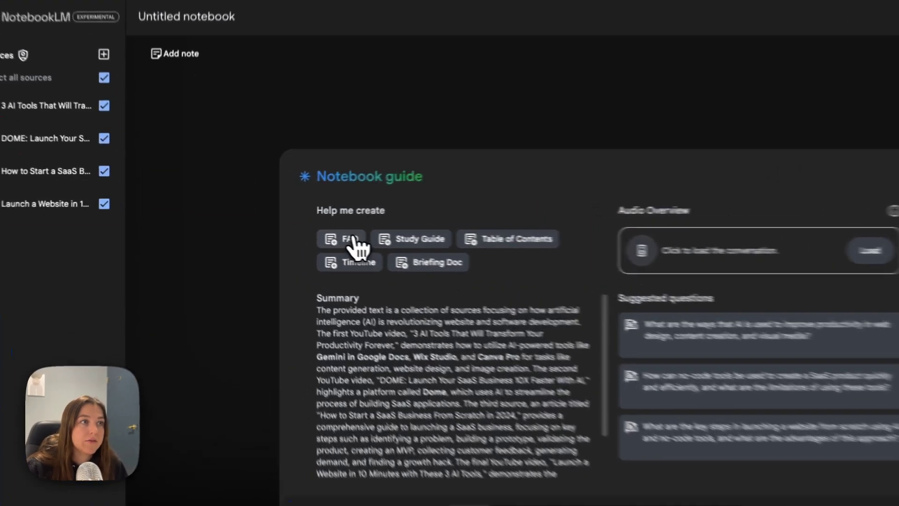
pyautogui.click(306, 231)
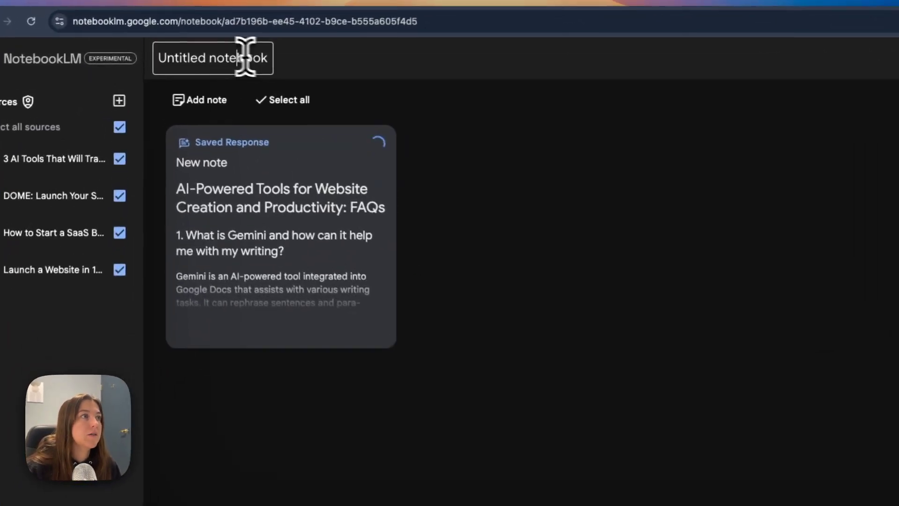
pyautogui.click(245, 57)
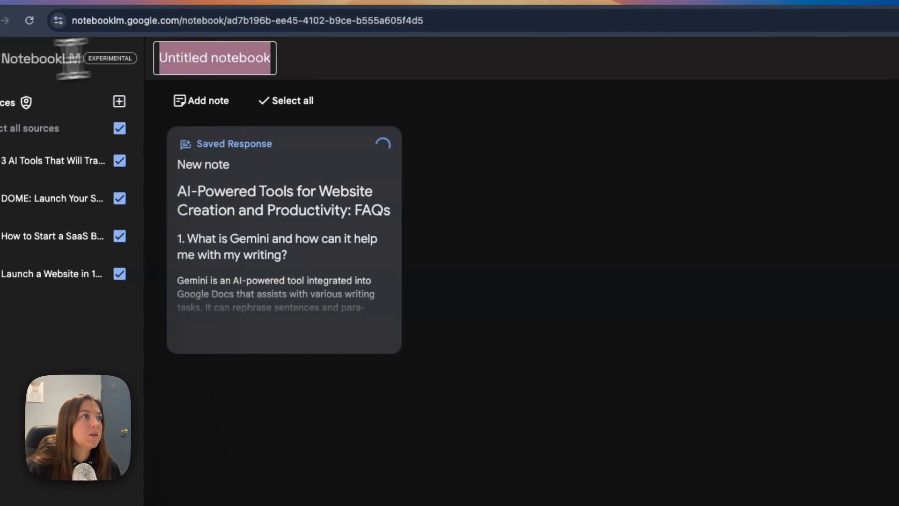
pyautogui.press('BackSpace')
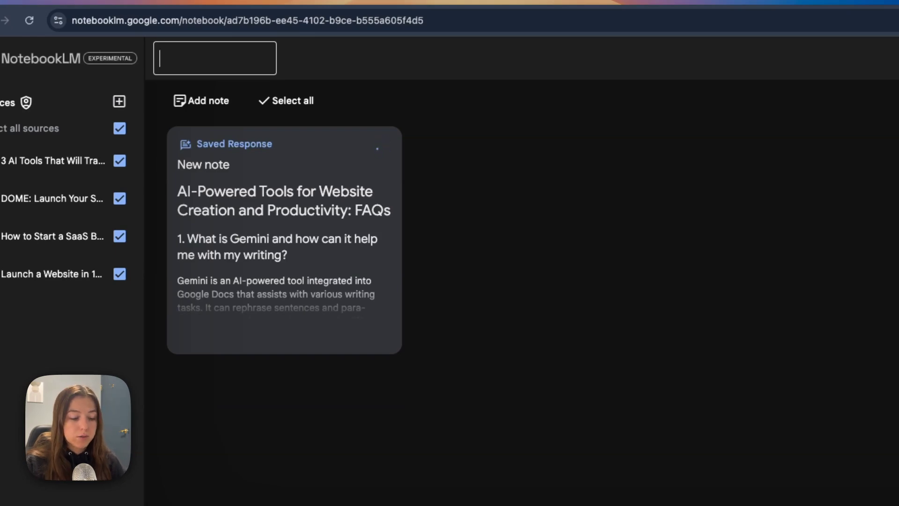
pyautogui.write('My s')
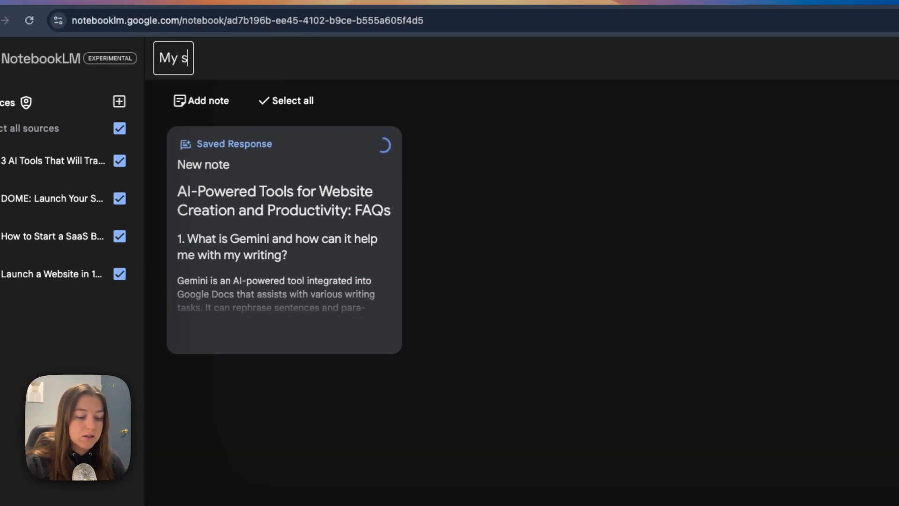
pyautogui.write('tartup research')
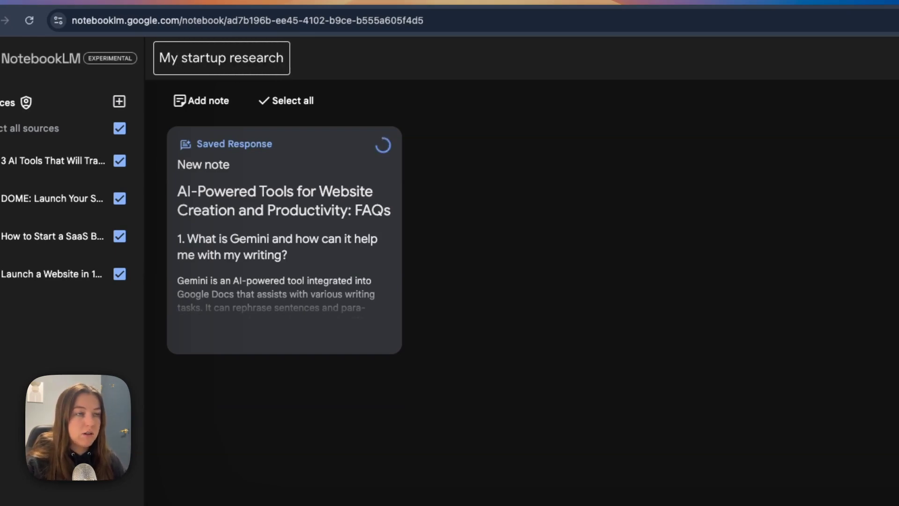
pyautogui.click(215, 236)
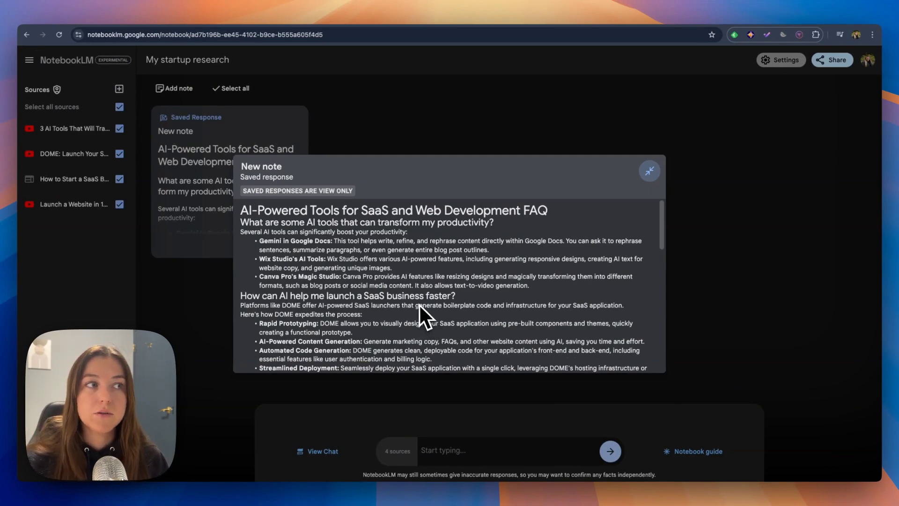
# Rename the saved FAQ note from 'New note' to 'FAQ', then generate a briefing doc
pyautogui.scroll(-10, 420, 305)
pyautogui.scroll(10, 418, 301)
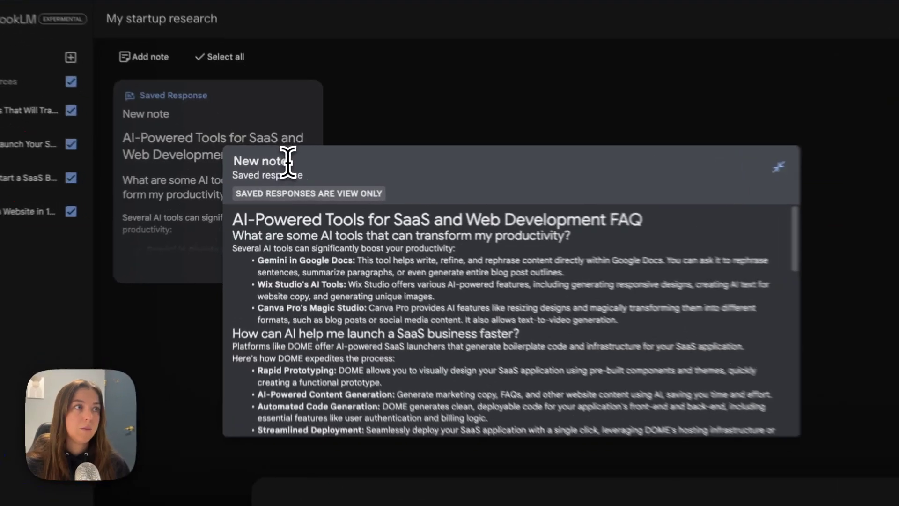
pyautogui.tripleClick(280, 167)
pyautogui.press('BackSpace')
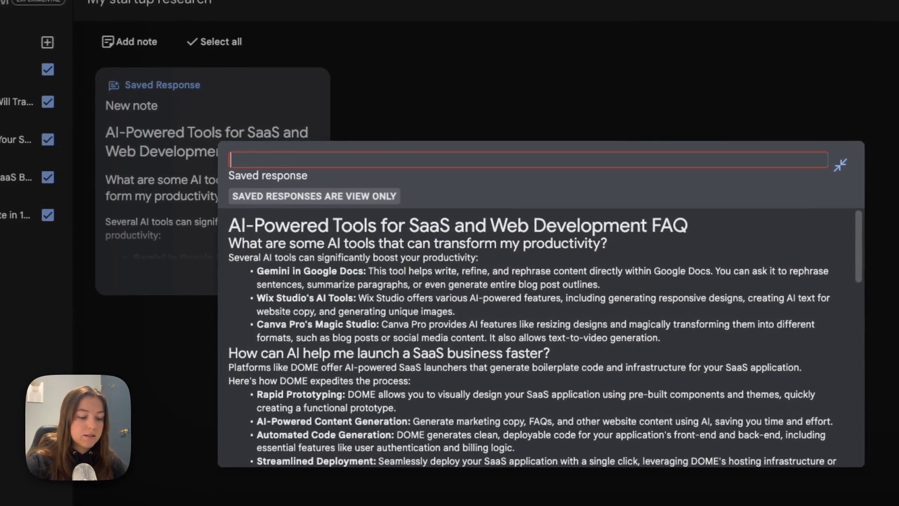
pyautogui.write('FAQ')
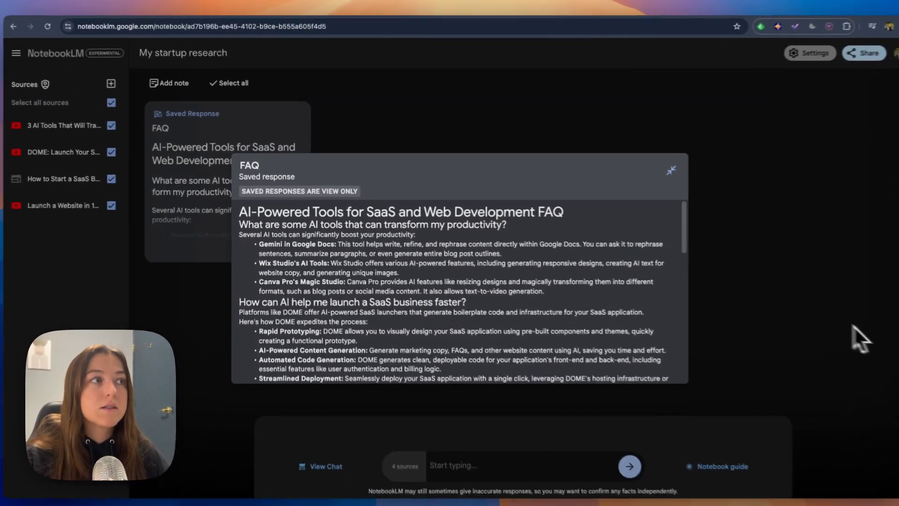
pyautogui.click(859, 337)
pyautogui.click(688, 450)
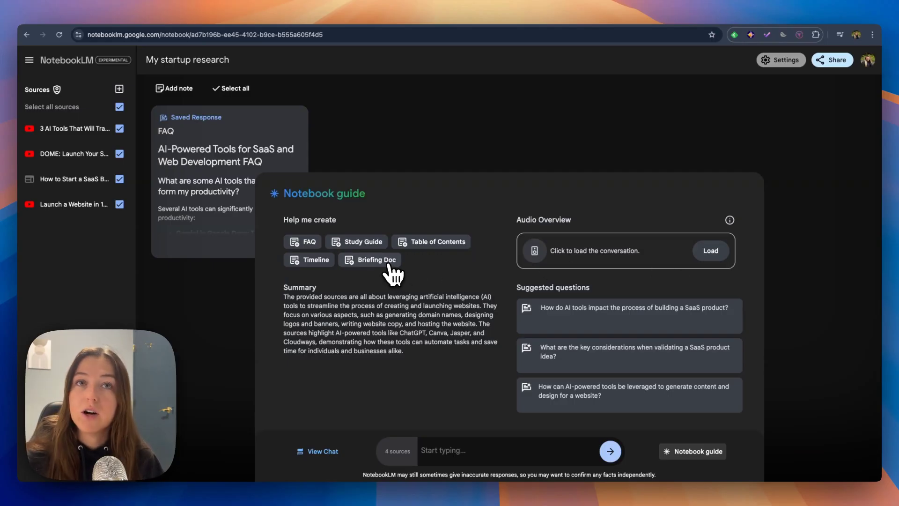
pyautogui.click(389, 265)
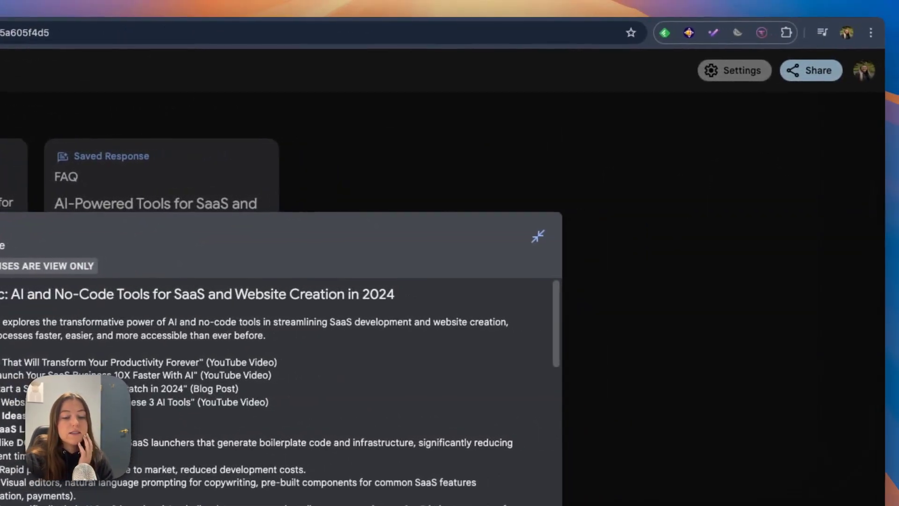
# Title the new briefing note 'Briefing Doc' and close it
pyautogui.write('Briefing Doc')
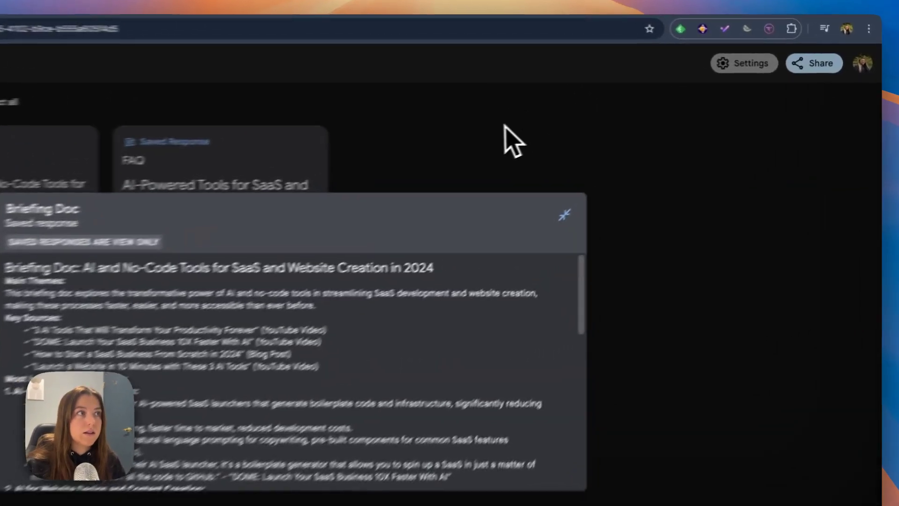
pyautogui.click(607, 115)
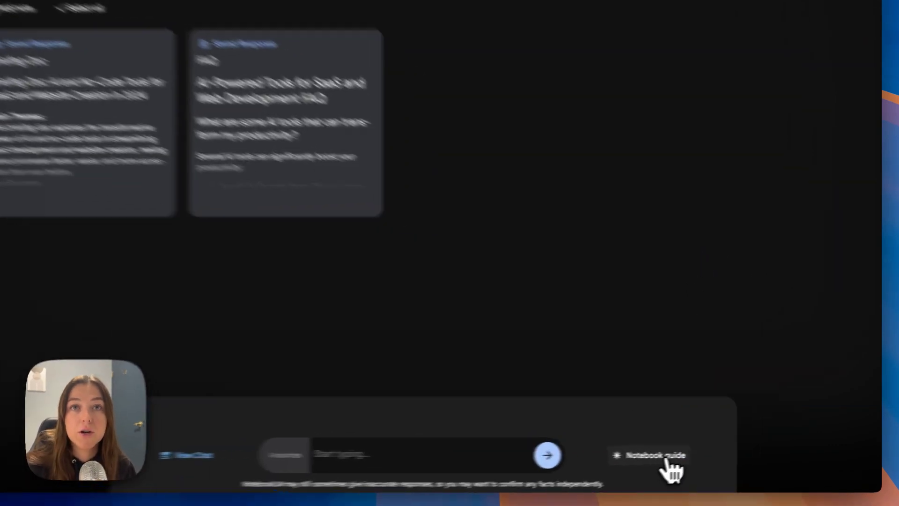
# Load the 17:53 'My startup research' audio overview and start playing it
pyautogui.click(698, 452)
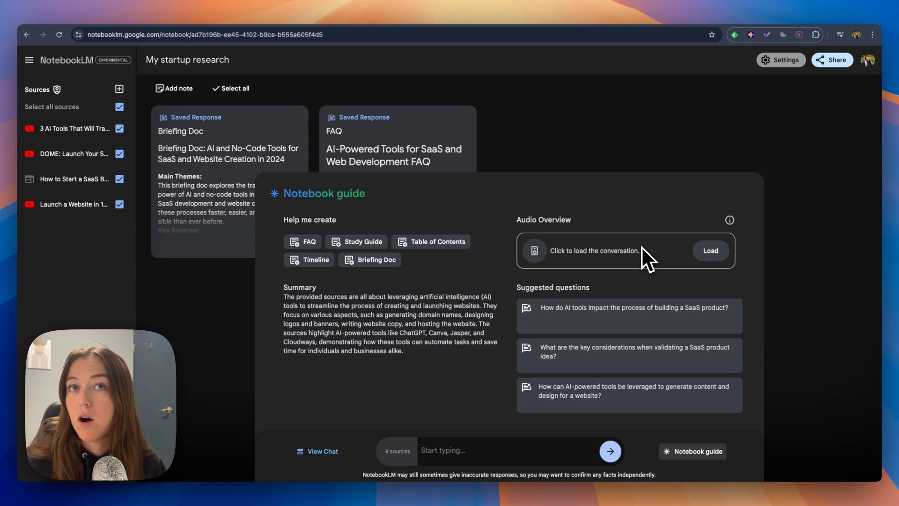
pyautogui.click(641, 248)
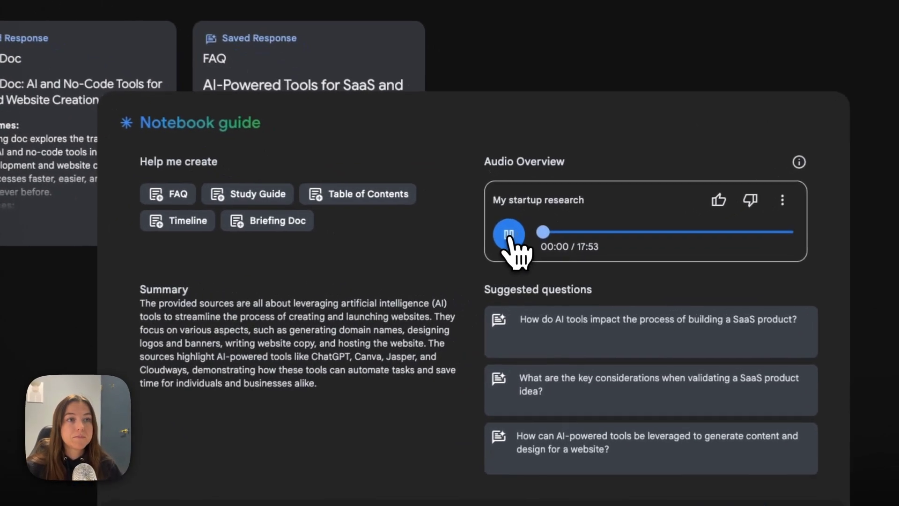
pyautogui.click(533, 250)
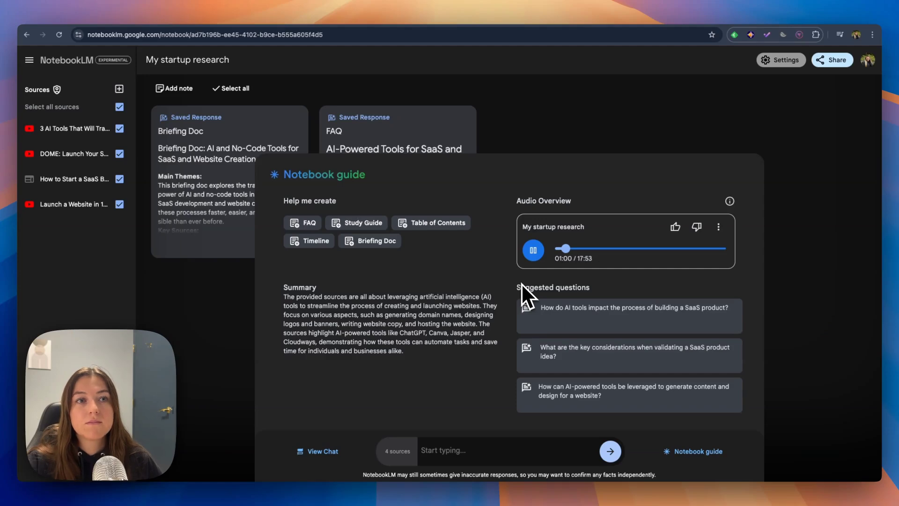
# Pause the audio overview at 01:02 of 17:53
pyautogui.click(532, 250)
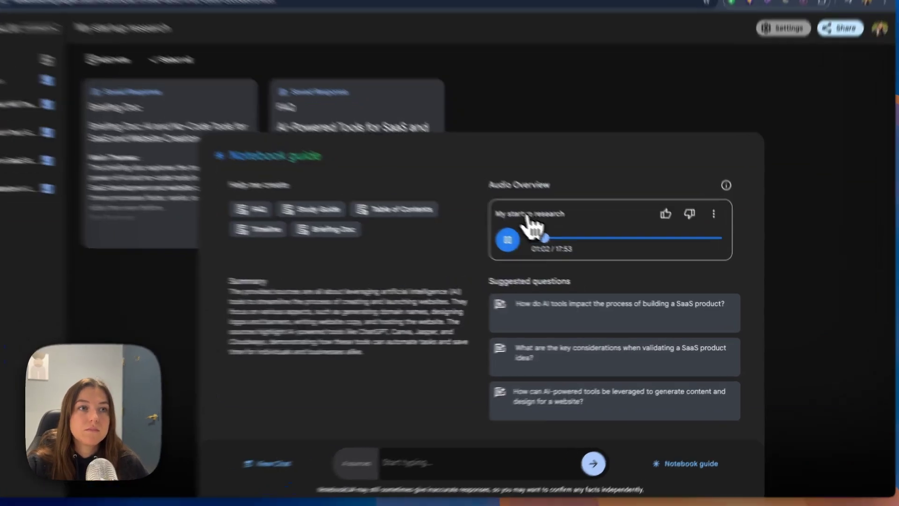